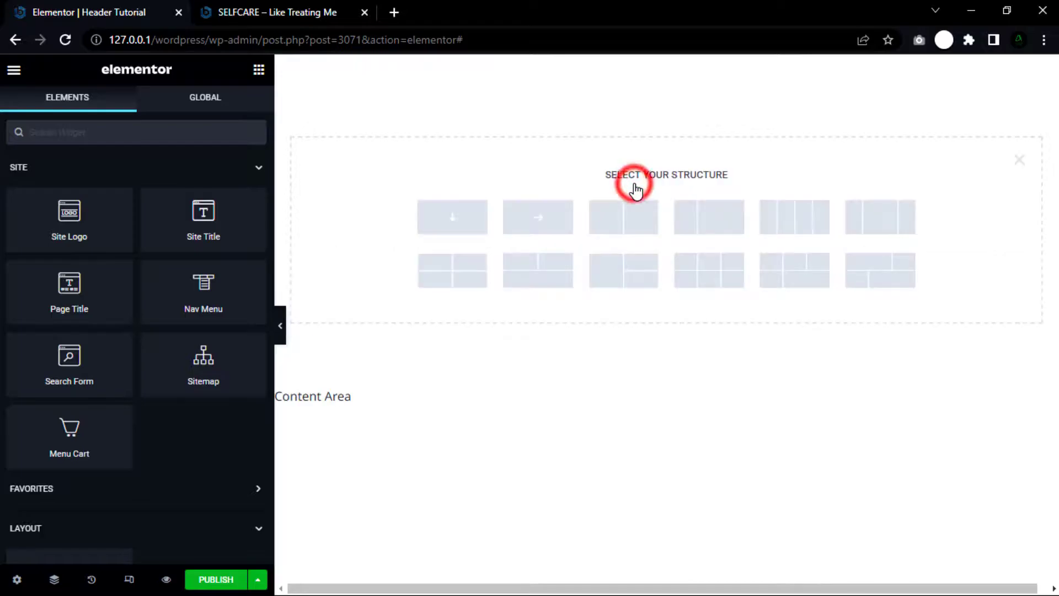
- Add a two-column container with its left column narrowed to about 6%, and place an Image widget in that narrow column
{"action": "left_click", "coordinate": [625, 220]}
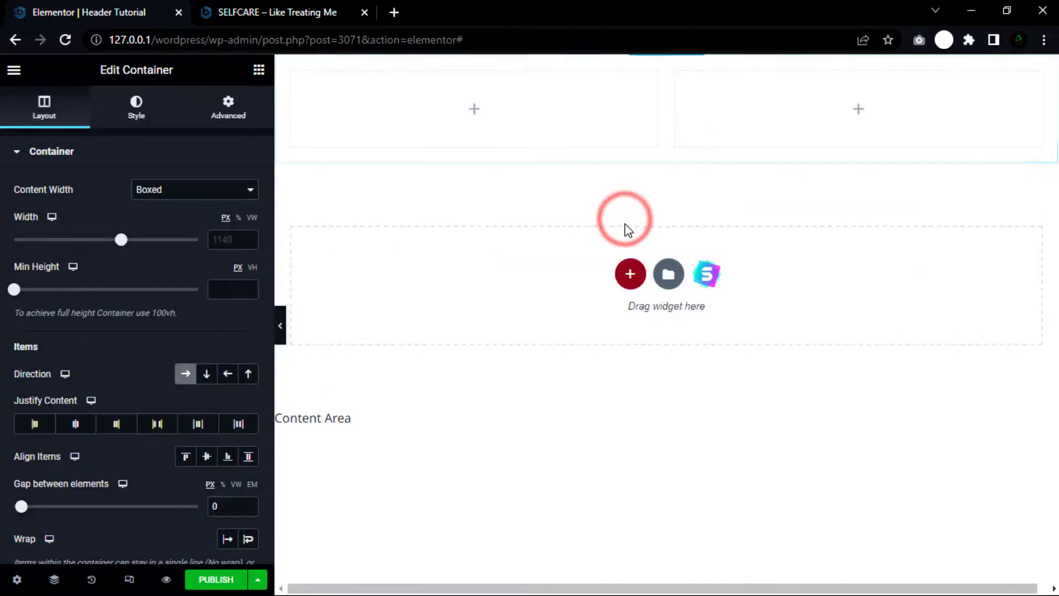
{"action": "left_click_drag", "start_coordinate": [664, 103], "coordinate": [353, 104]}
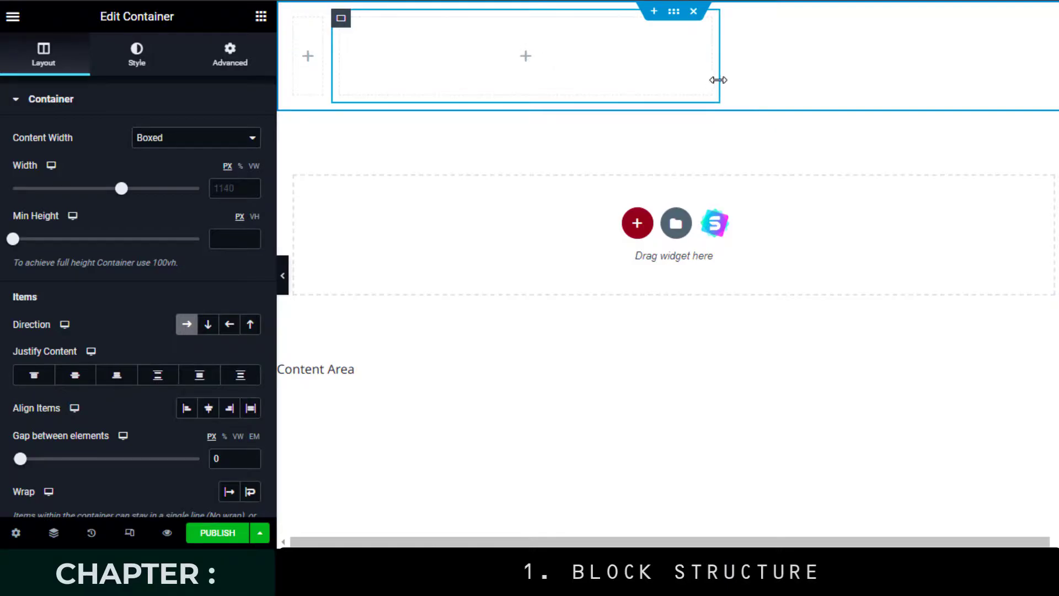
{"action": "left_click", "coordinate": [307, 54]}
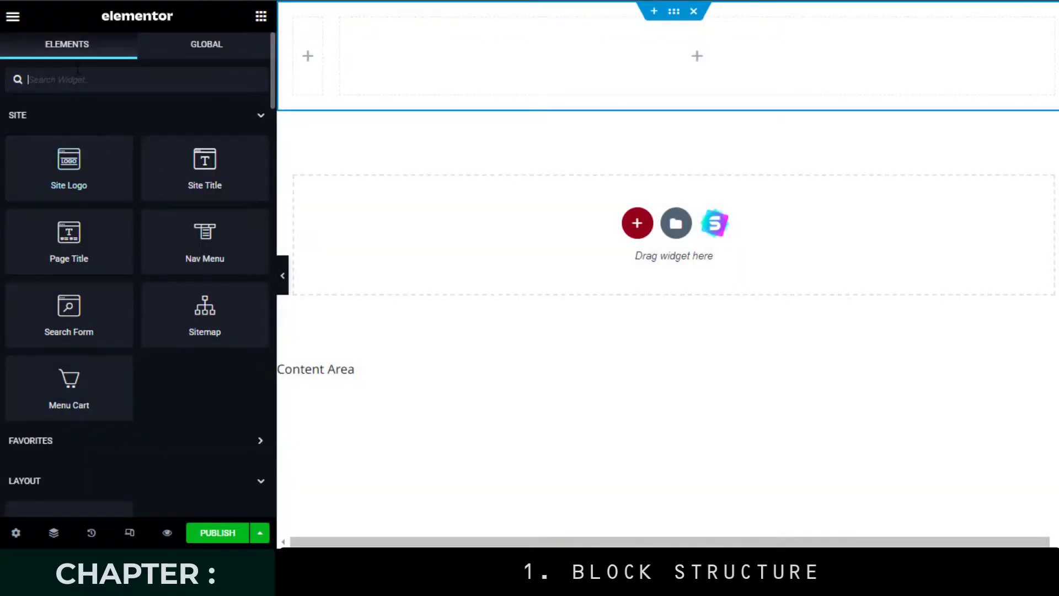
{"action": "type", "text": "i"}
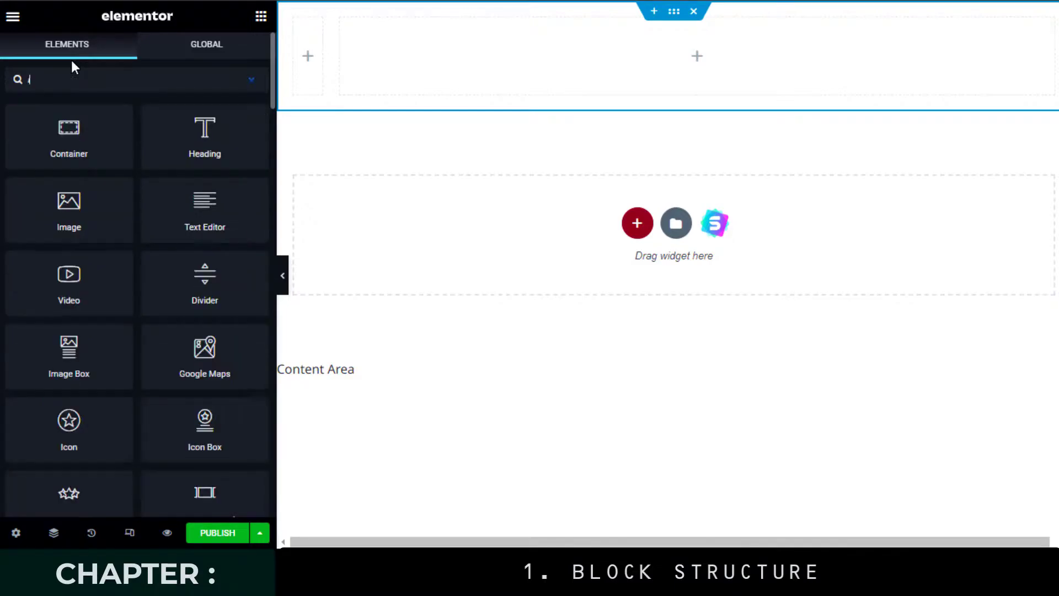
{"action": "type", "text": "mage"}
{"action": "left_click_drag", "start_coordinate": [57, 134], "coordinate": [306, 55]}
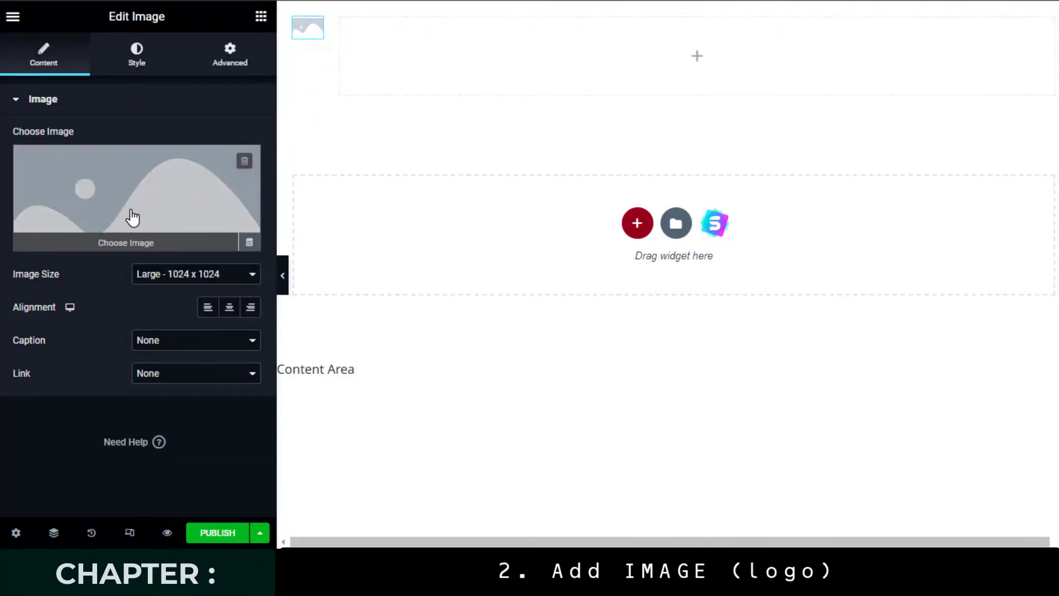
- Insert the Verdant Technology logo from the media library into the Image widget and align it left
{"action": "left_click", "coordinate": [142, 193]}
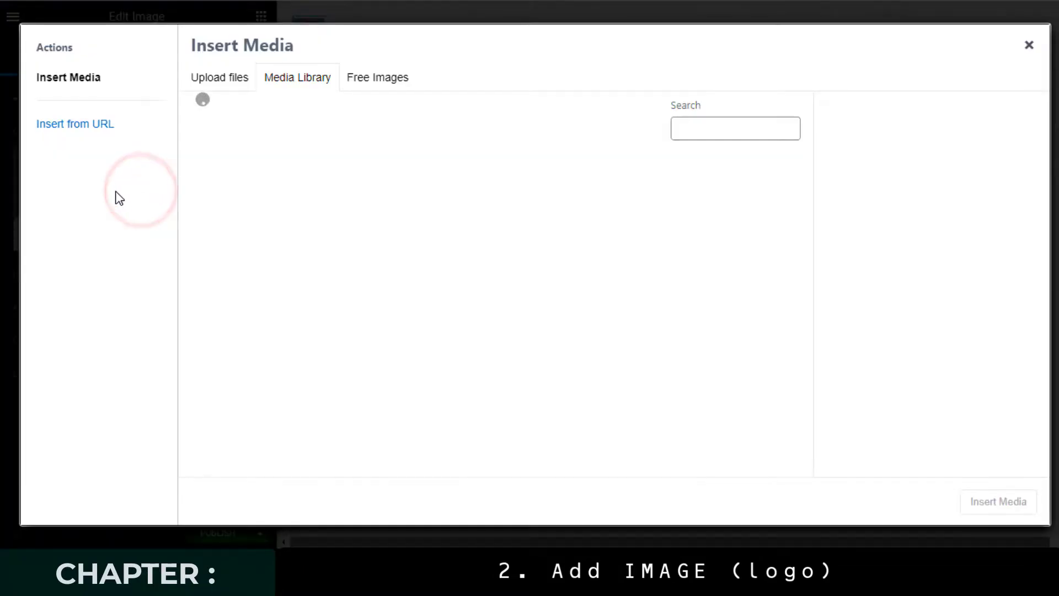
{"action": "left_click", "coordinate": [354, 220]}
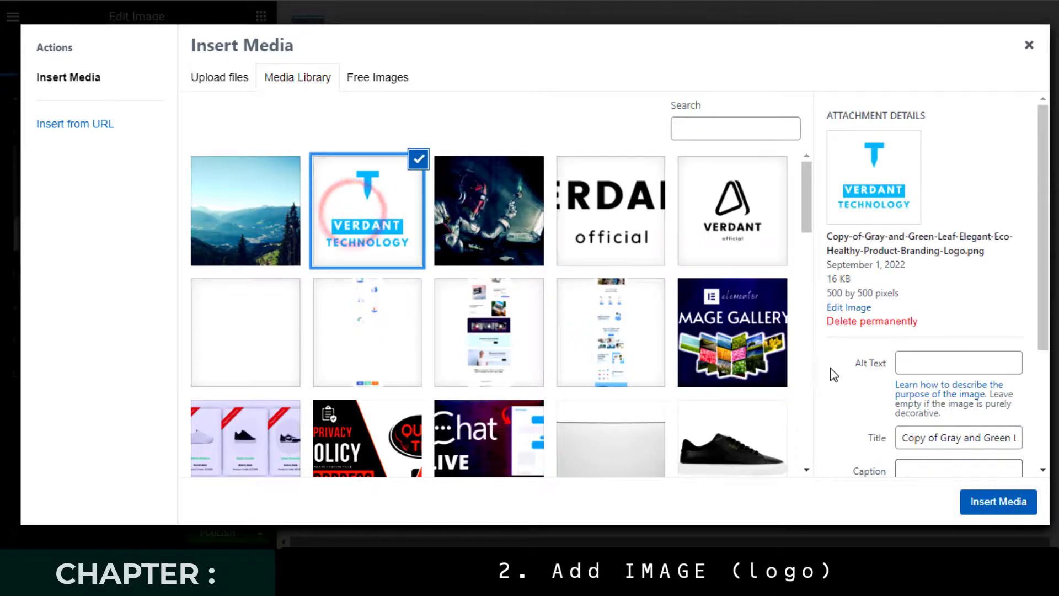
{"action": "left_click", "coordinate": [998, 500]}
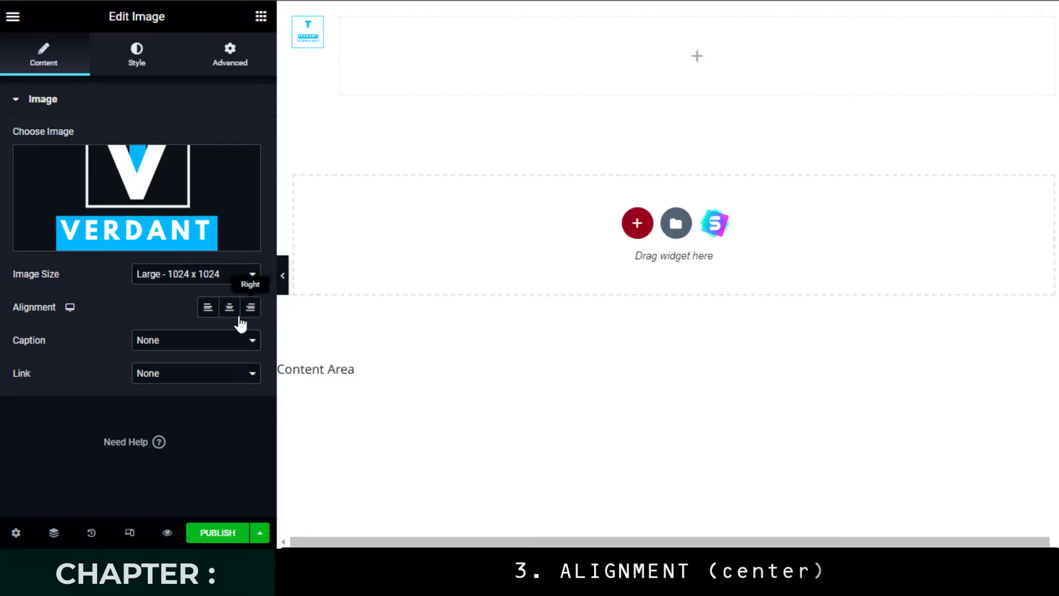
{"action": "left_click", "coordinate": [208, 308]}
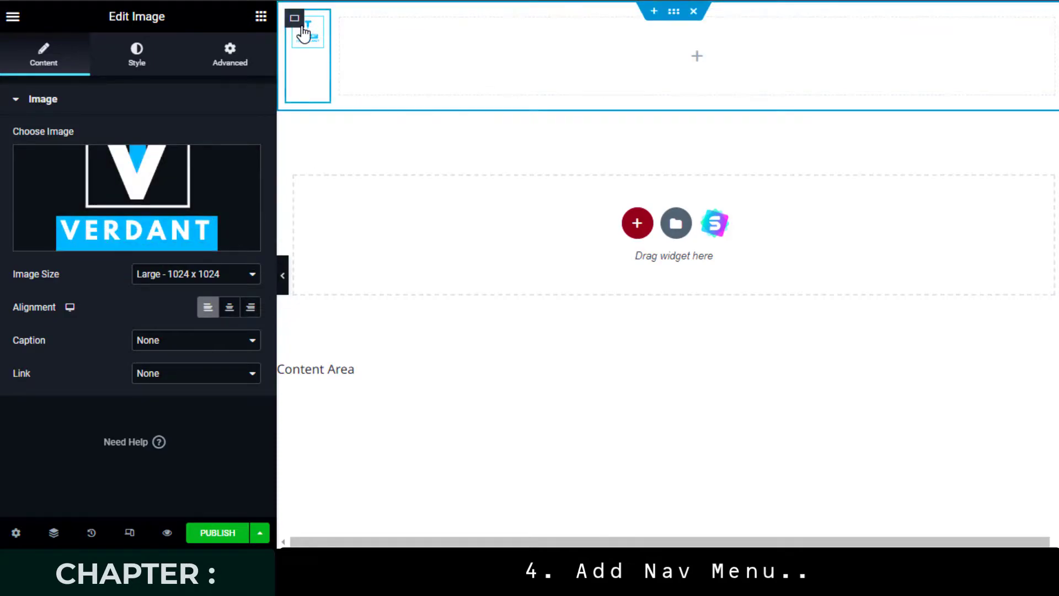
- Add a Nav Menu widget to the wide column and set Justify Content to center for both the menu and logo columns
{"action": "left_click", "coordinate": [697, 59]}
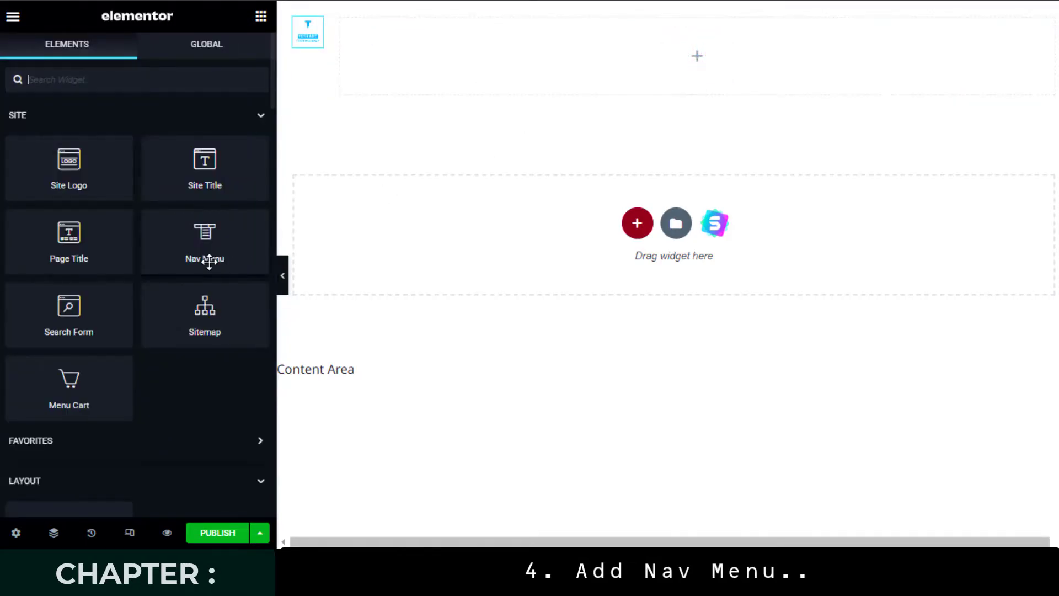
{"action": "left_click_drag", "start_coordinate": [213, 247], "coordinate": [692, 50]}
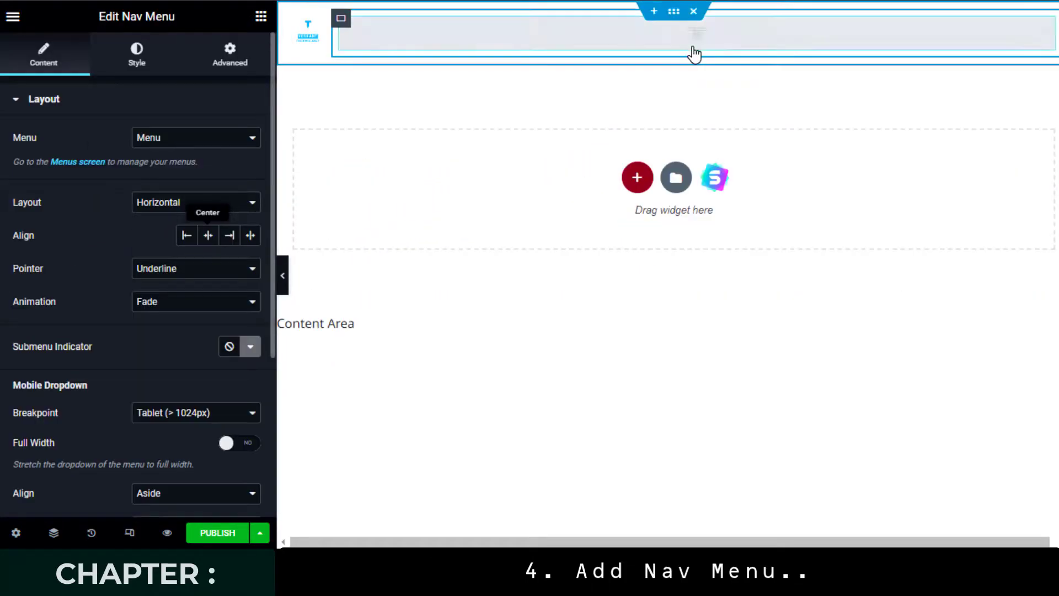
{"action": "left_click", "coordinate": [342, 18]}
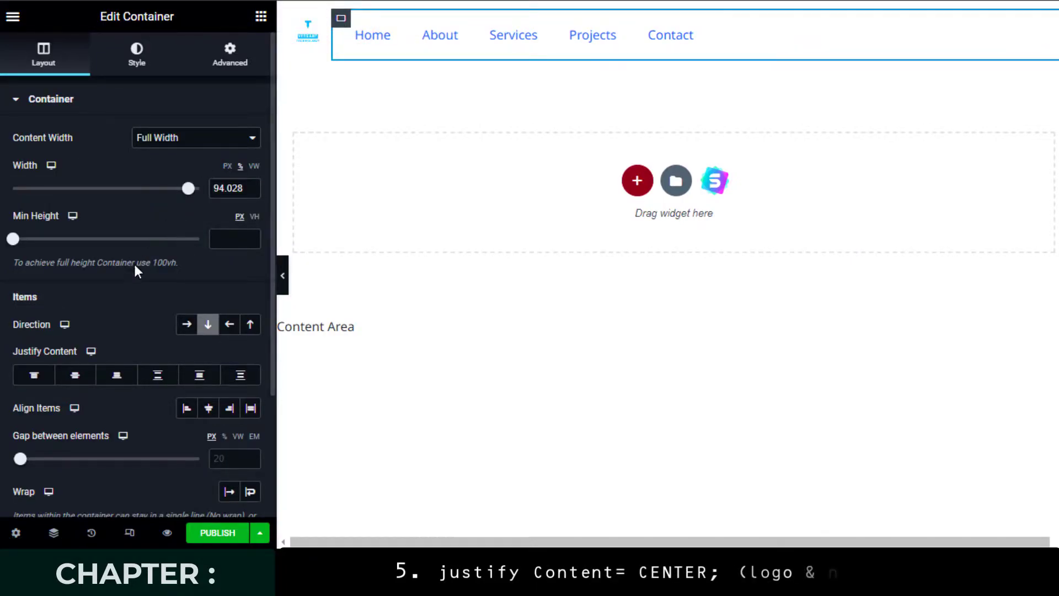
{"action": "left_click", "coordinate": [75, 375]}
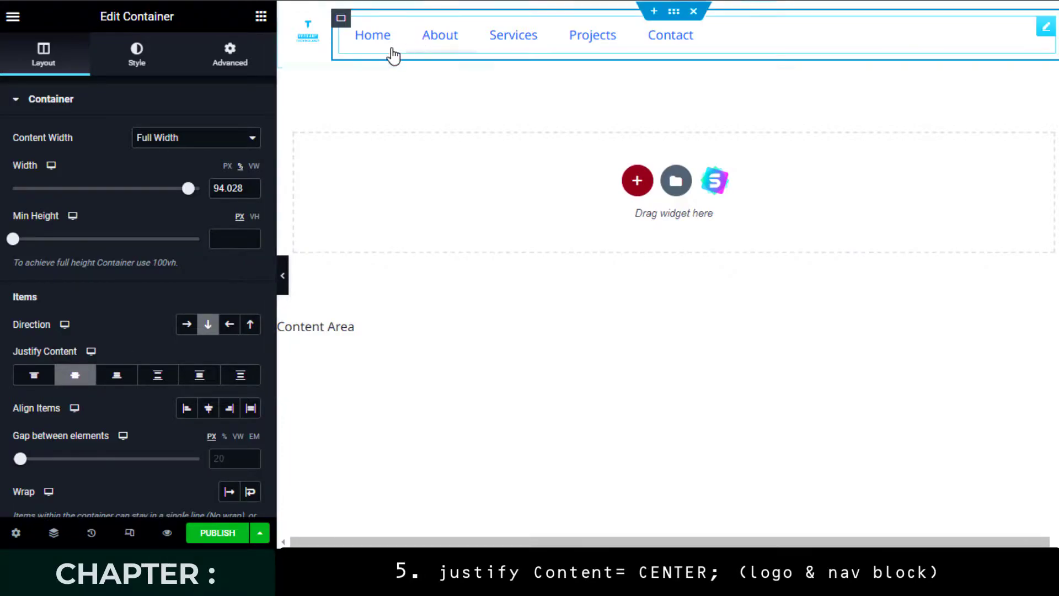
{"action": "left_click", "coordinate": [297, 22]}
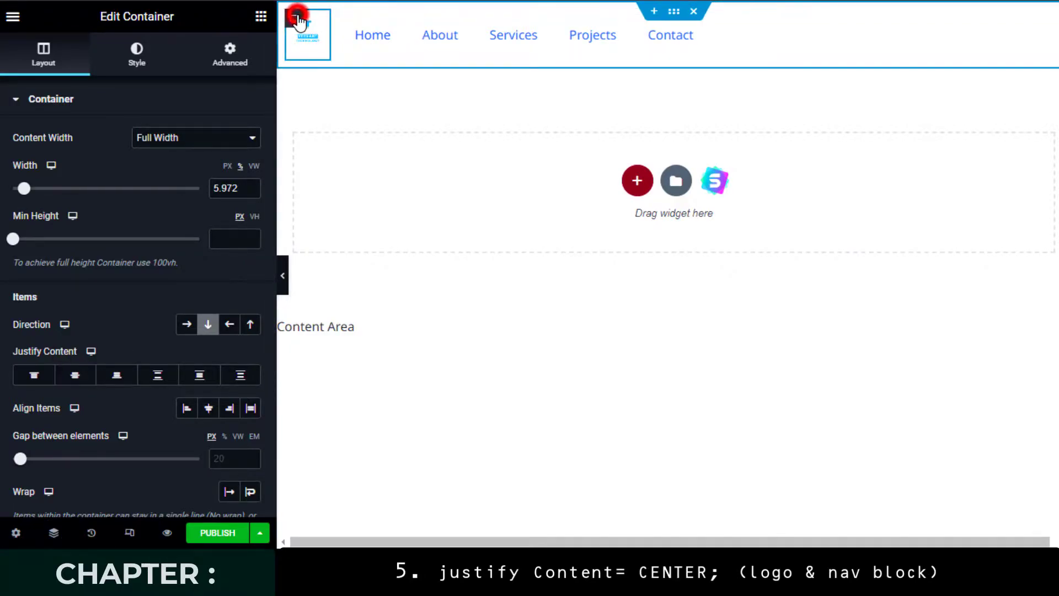
{"action": "left_click", "coordinate": [73, 377]}
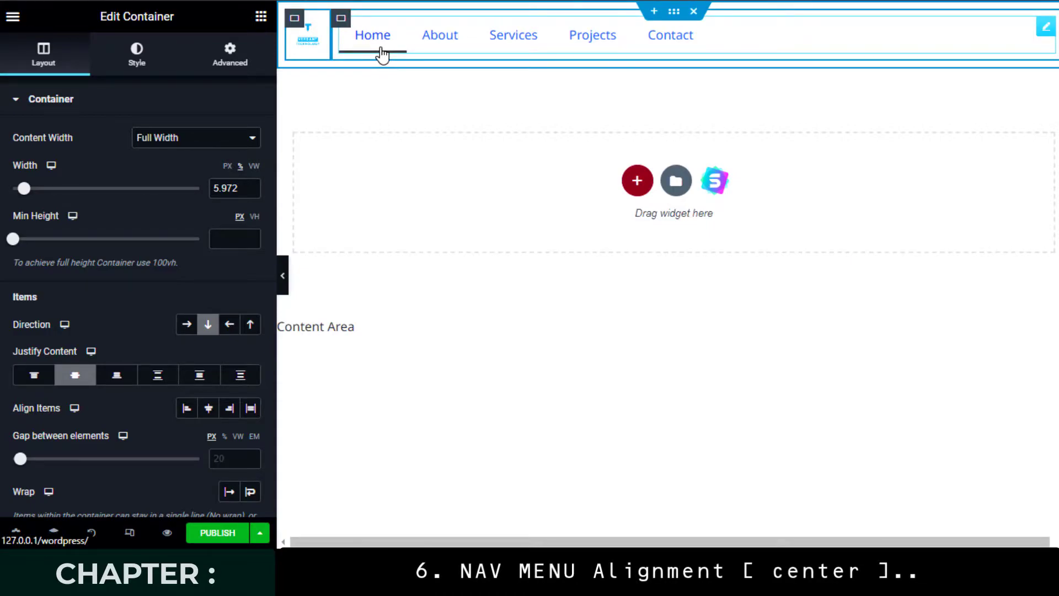
- Align the nav menu items to the center and widen the logo column to about 7%
{"action": "left_click", "coordinate": [1042, 30]}
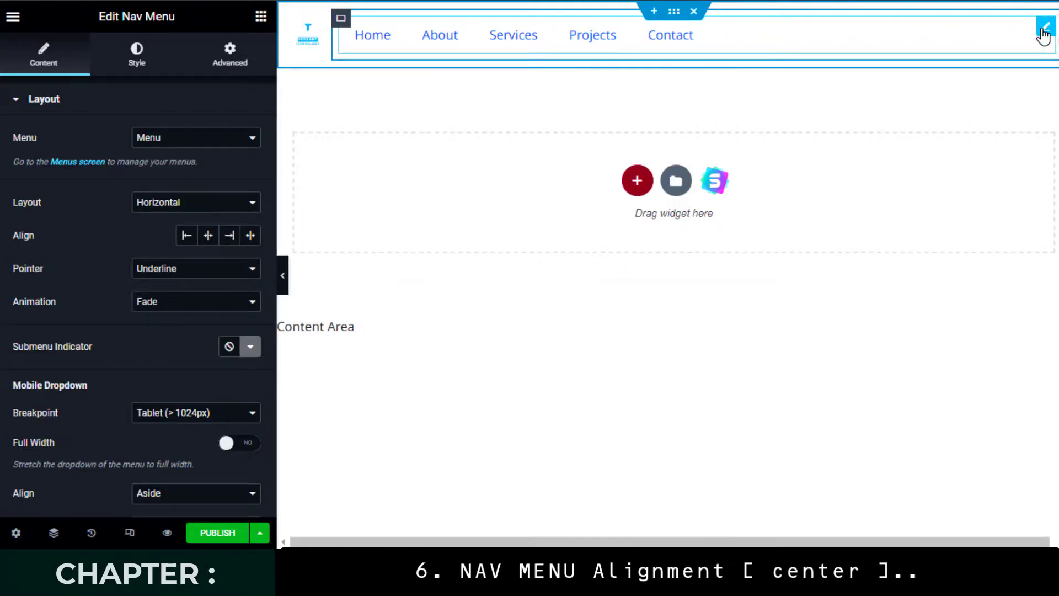
{"action": "left_click", "coordinate": [208, 235]}
{"action": "left_click_drag", "start_coordinate": [351, 40], "coordinate": [357, 51]}
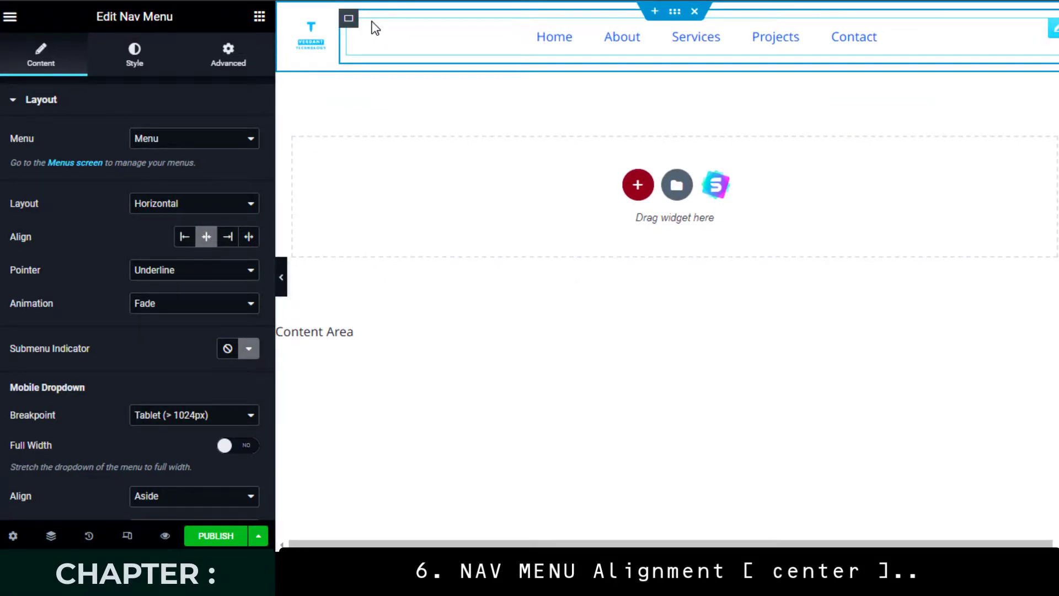
- Unlink the padding values of the nav menu column and the logo column so each side is 0
{"action": "left_click", "coordinate": [348, 18]}
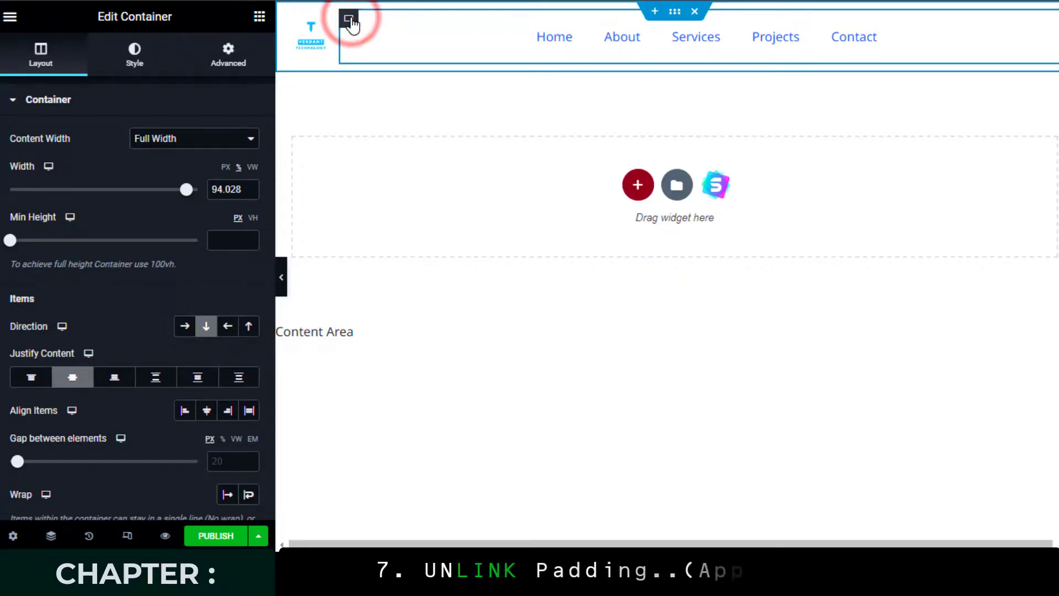
{"action": "left_click", "coordinate": [227, 52]}
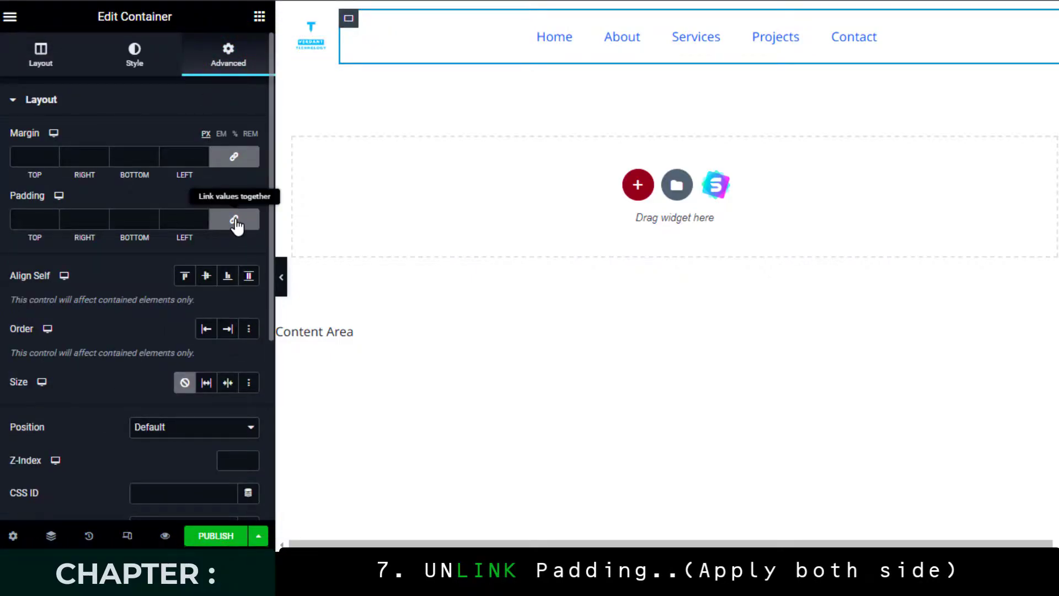
{"action": "left_click", "coordinate": [236, 219]}
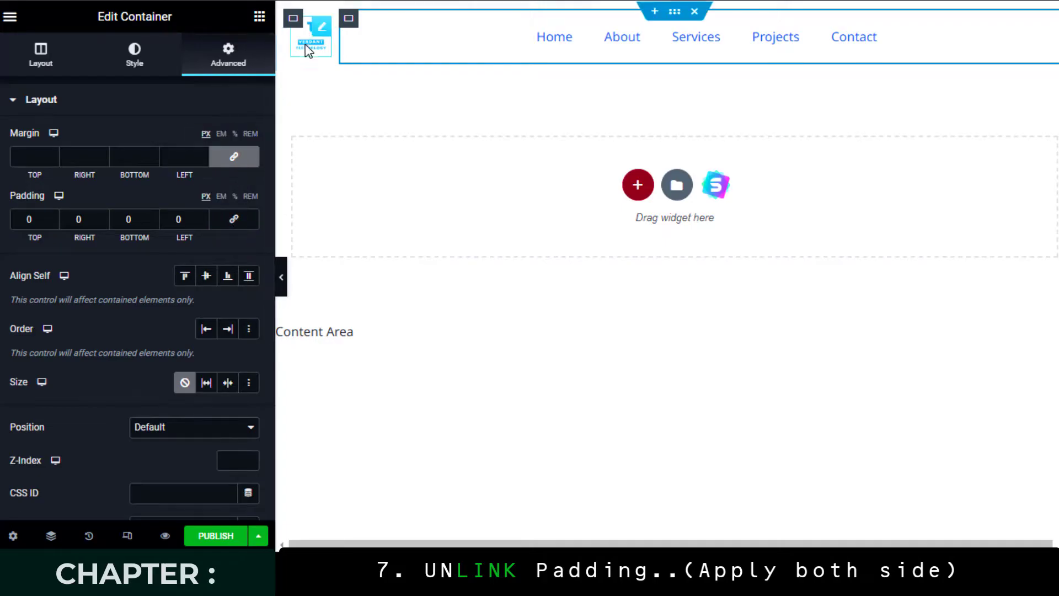
{"action": "left_click", "coordinate": [292, 19]}
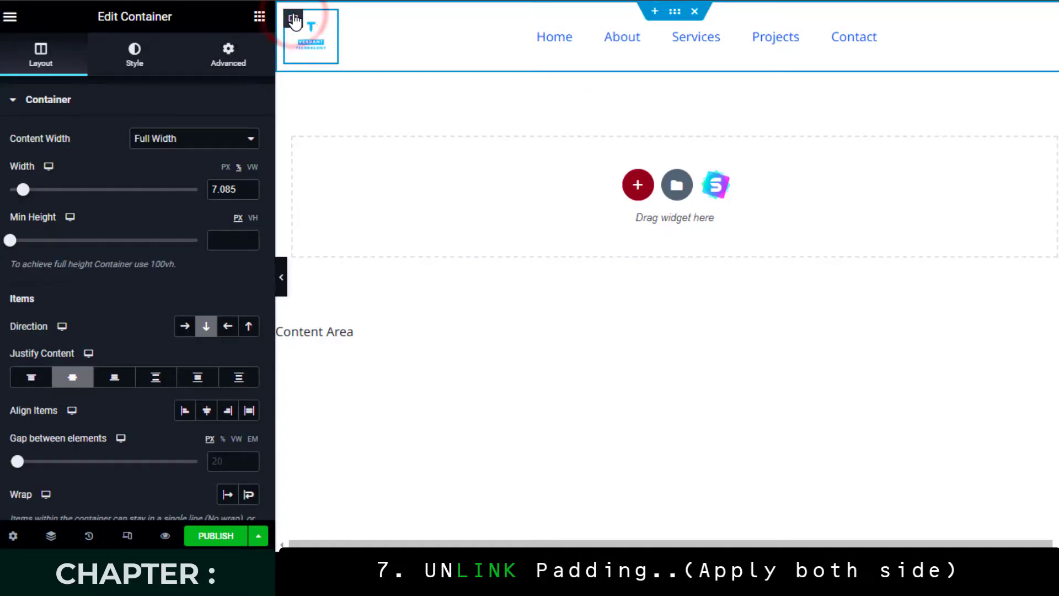
{"action": "left_click", "coordinate": [233, 54]}
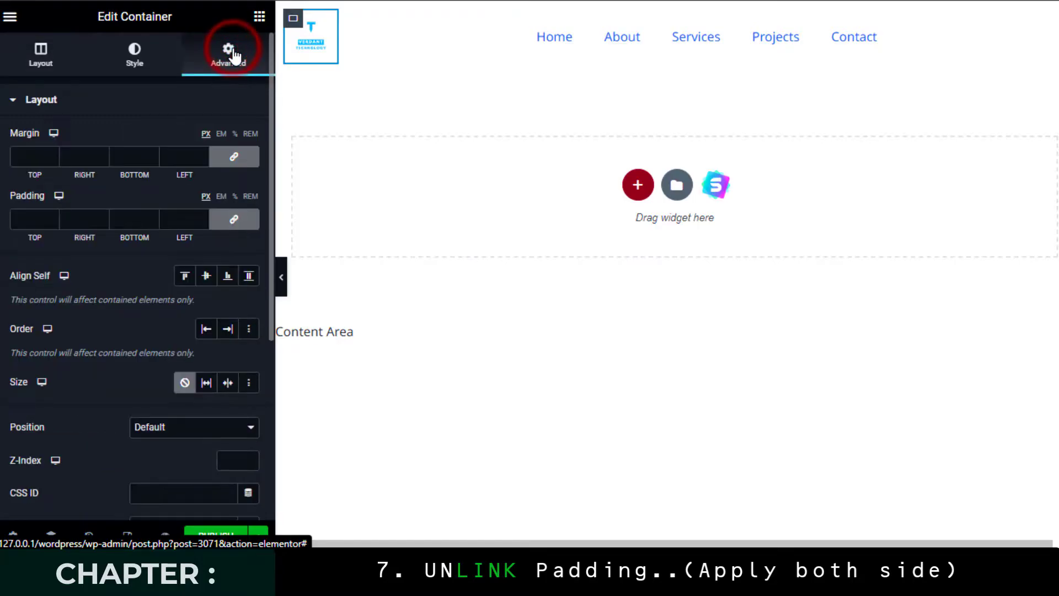
{"action": "left_click", "coordinate": [245, 221]}
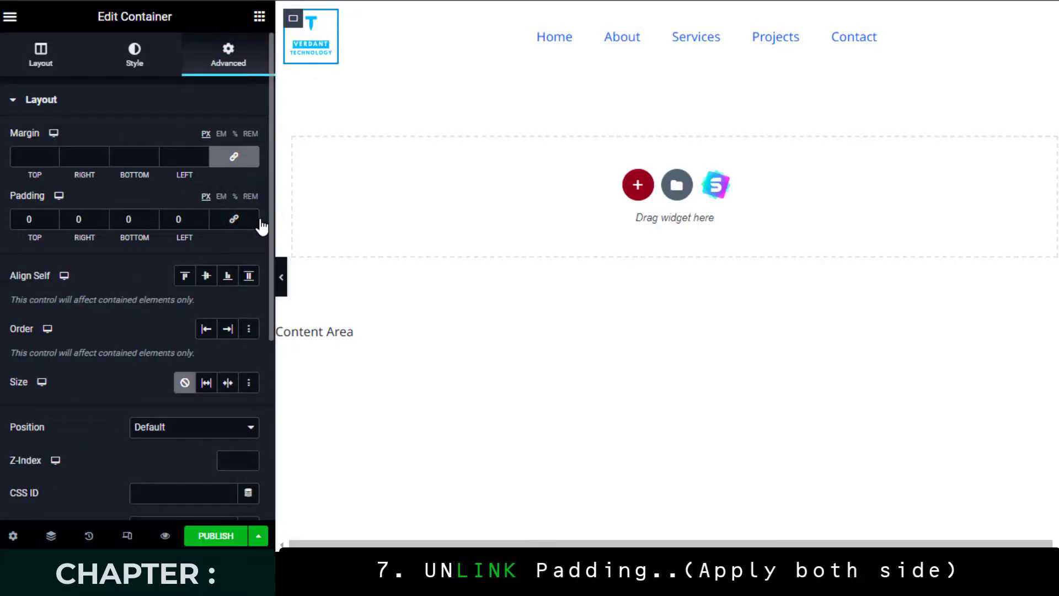
- Publish the header template with the display condition Include, Singular, Pages, Home, and reload the site's home page
{"action": "left_click", "coordinate": [216, 534]}
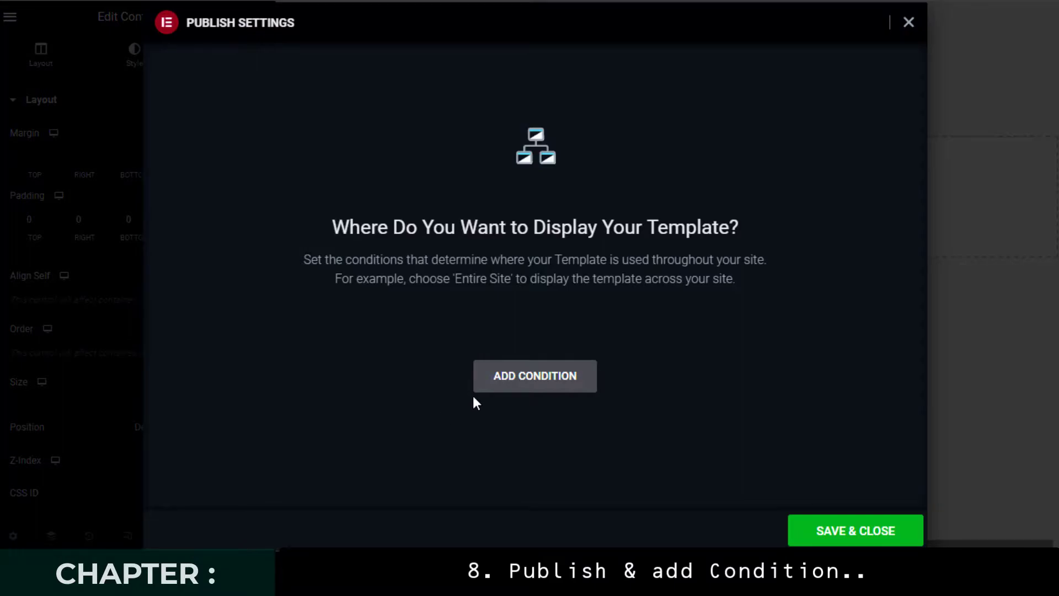
{"action": "left_click", "coordinate": [525, 374]}
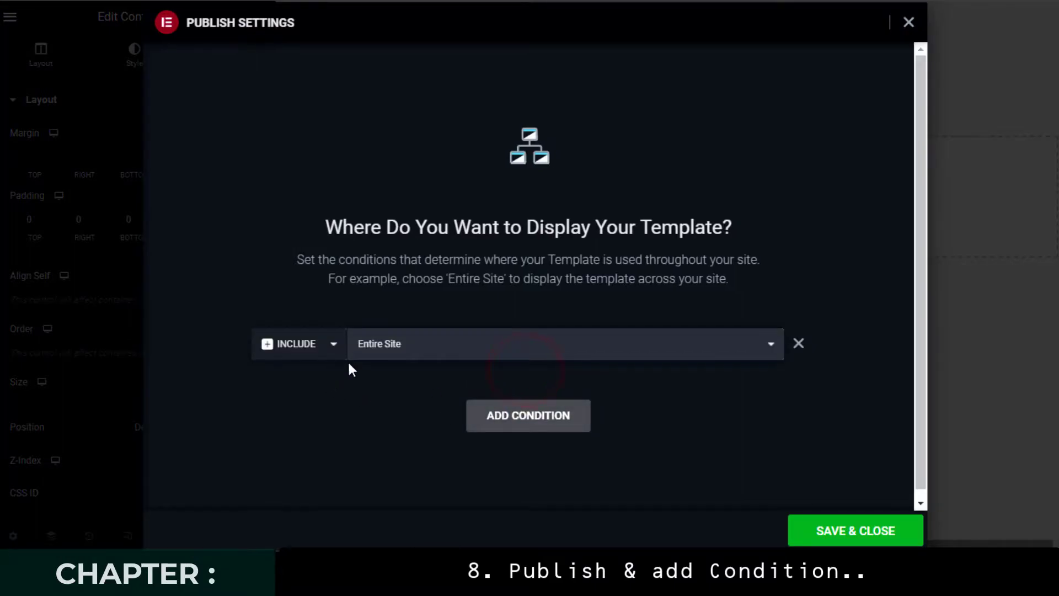
{"action": "left_click", "coordinate": [474, 359]}
{"action": "left_click", "coordinate": [388, 398]}
{"action": "left_click", "coordinate": [627, 356]}
{"action": "left_click", "coordinate": [585, 211]}
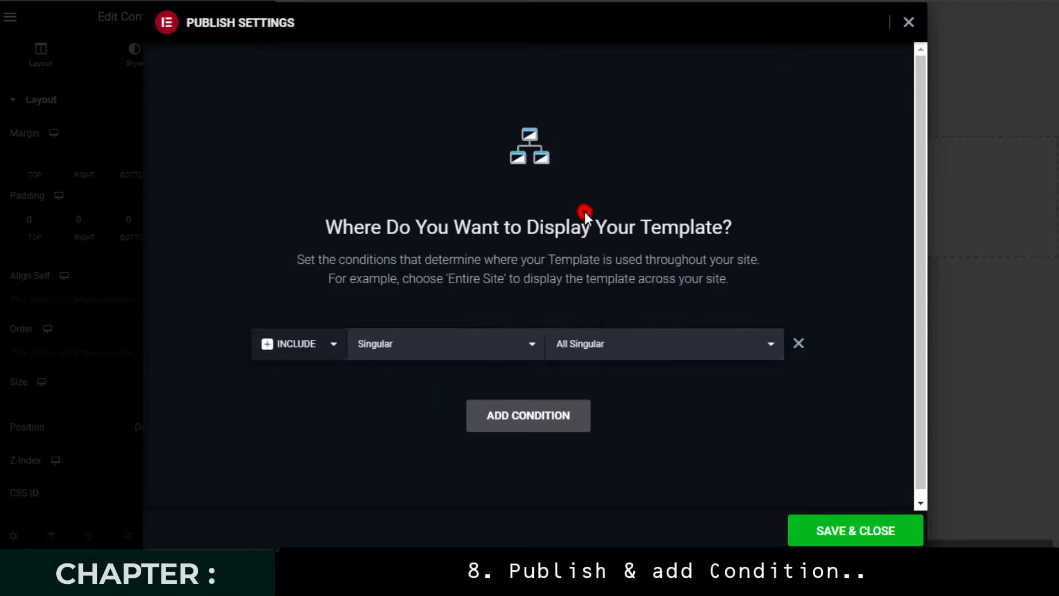
{"action": "left_click", "coordinate": [693, 353]}
{"action": "type", "text": "home"}
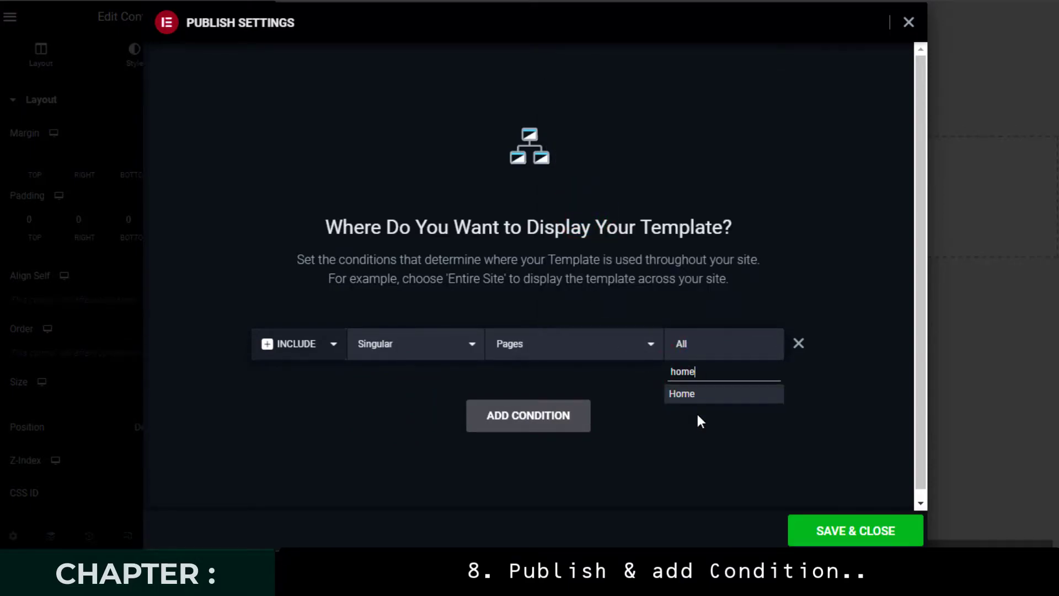
{"action": "left_click", "coordinate": [692, 394]}
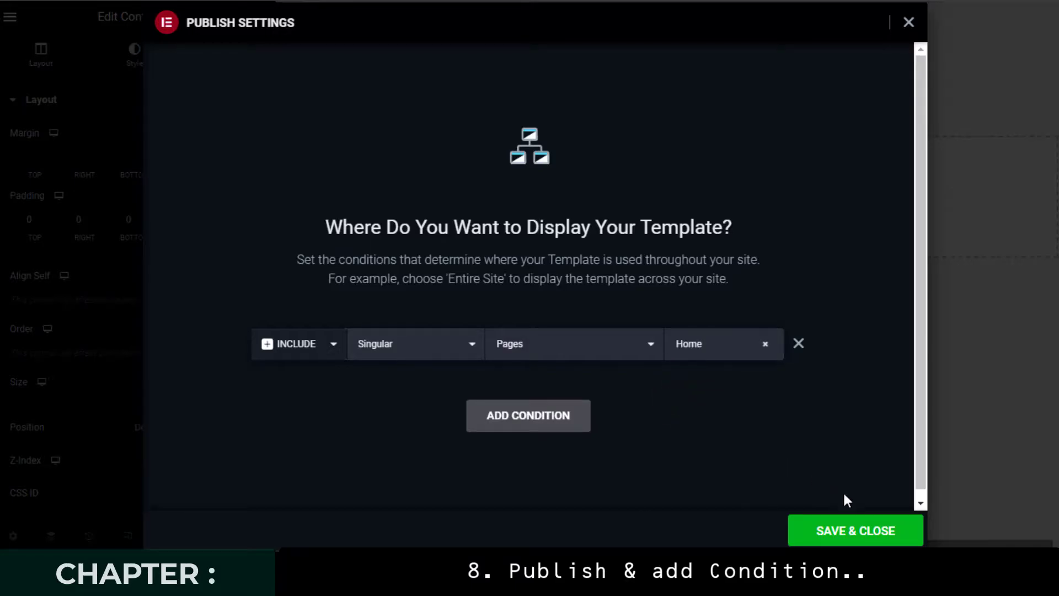
{"action": "left_click", "coordinate": [861, 534]}
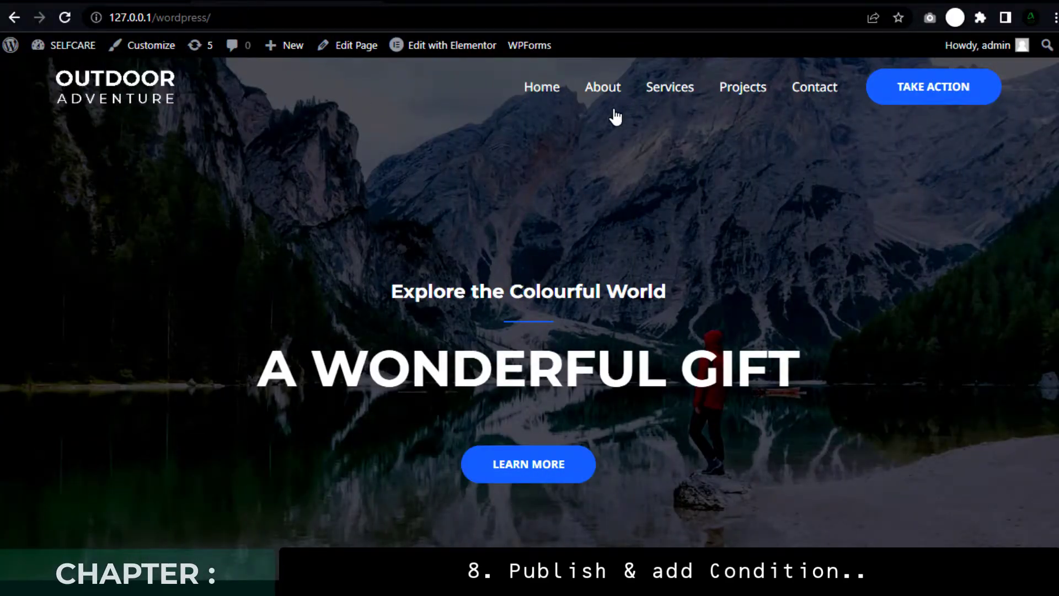
{"action": "left_click", "coordinate": [65, 17]}
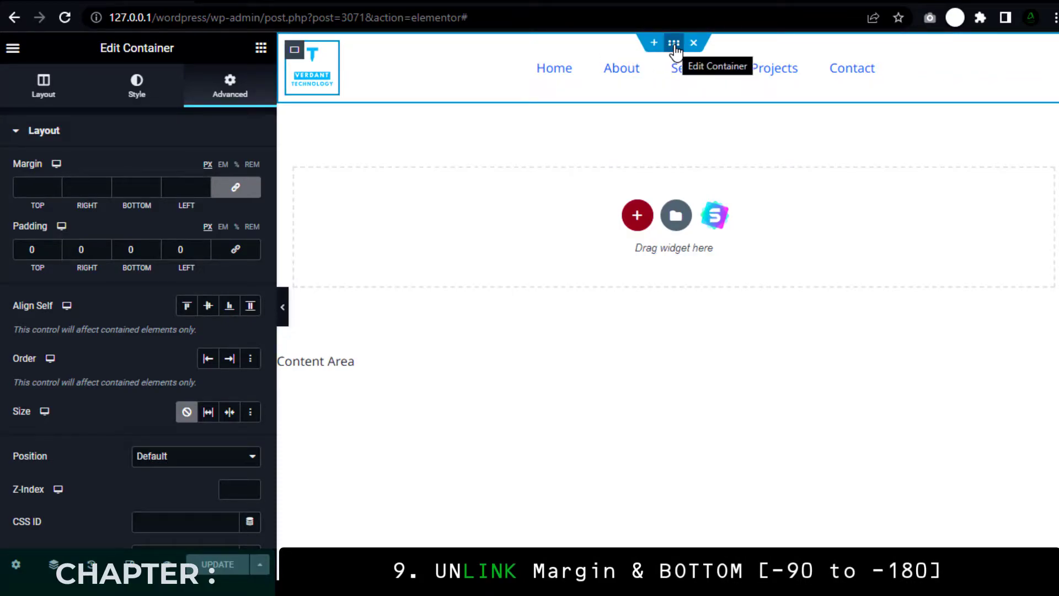
- Unlink the margin values of the outer header container and set its bottom margin to -90 px
{"action": "left_click", "coordinate": [674, 44]}
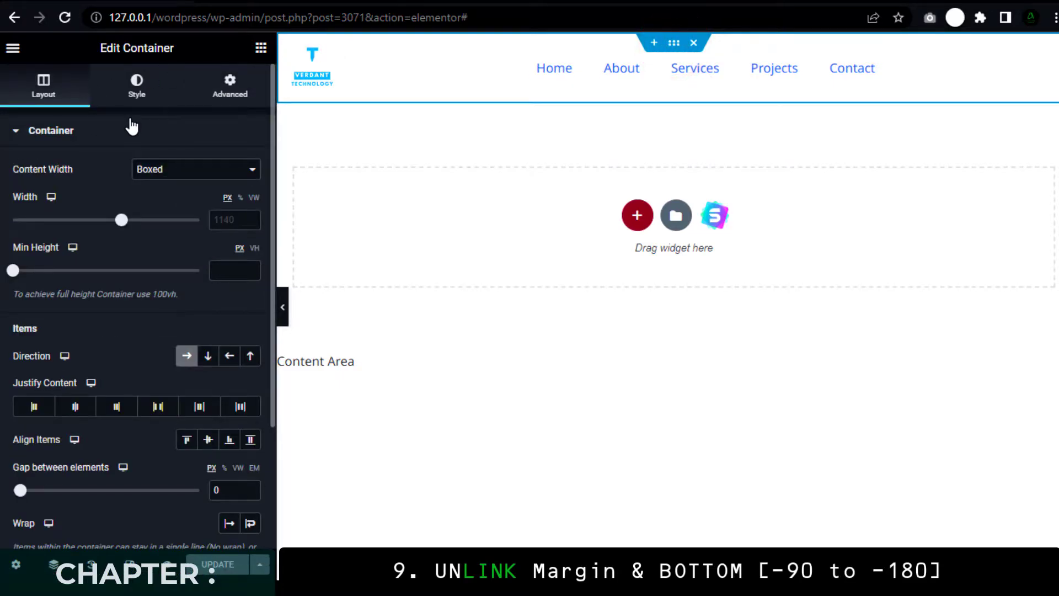
{"action": "left_click", "coordinate": [225, 94]}
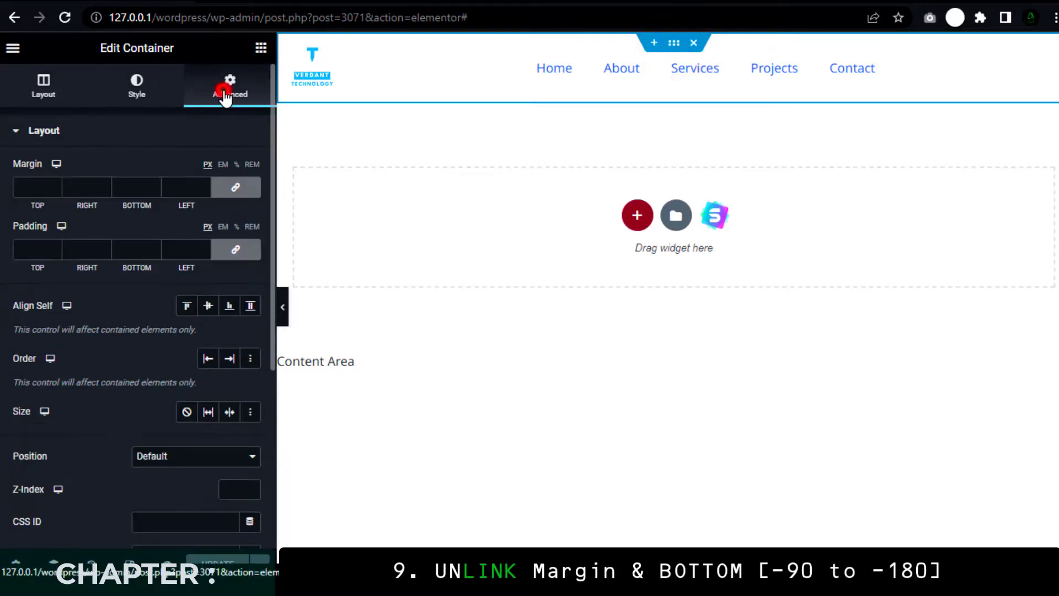
{"action": "left_click", "coordinate": [235, 187]}
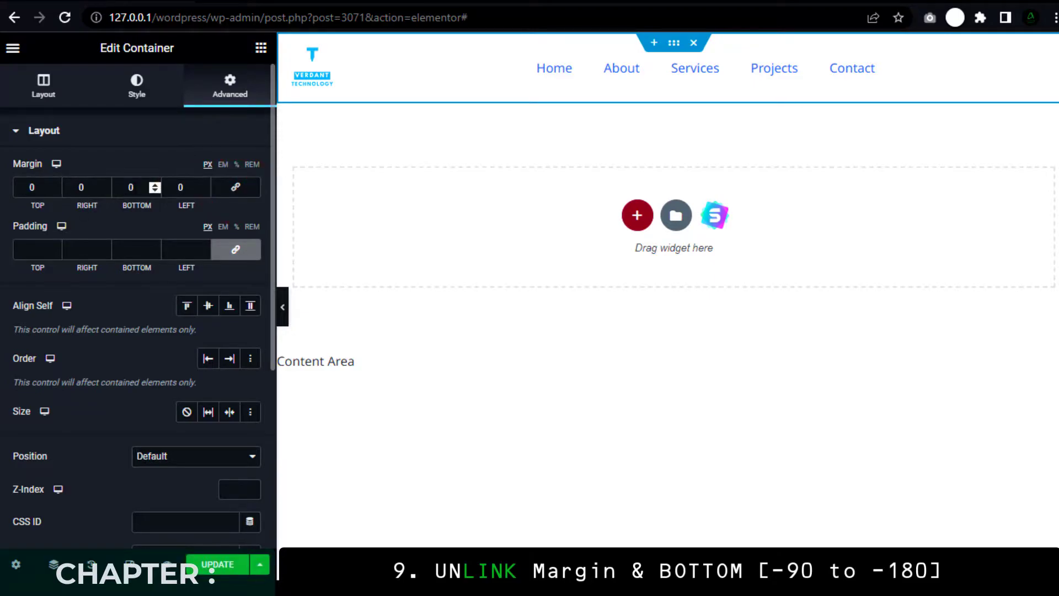
{"action": "double_click", "coordinate": [133, 187]}
{"action": "type", "text": "-90"}
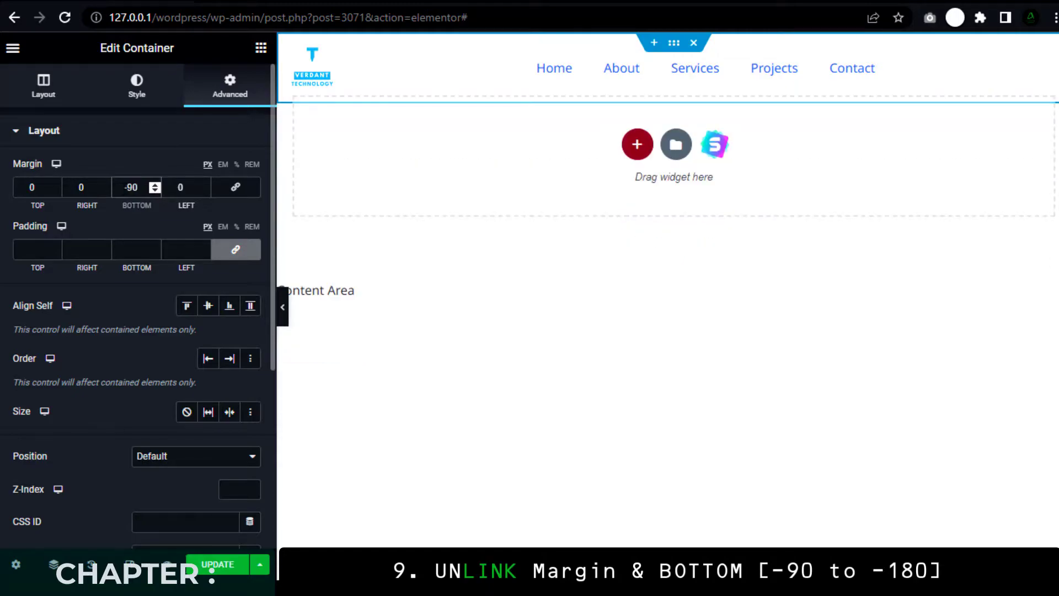
- Set the outer header container's minimum height to 90 px and update the header template
{"action": "left_click", "coordinate": [54, 93]}
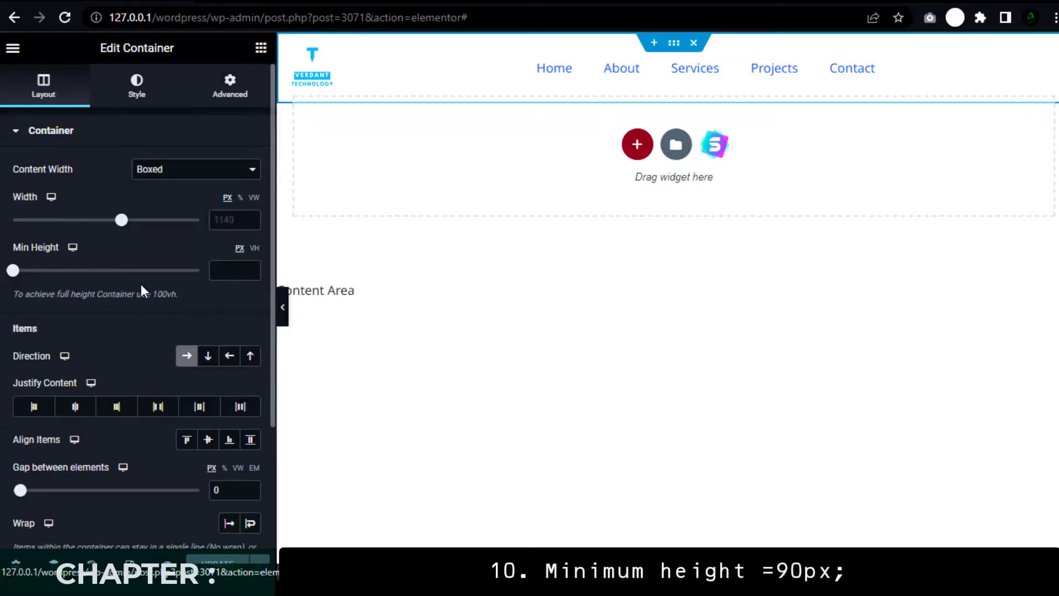
{"action": "type", "text": "90"}
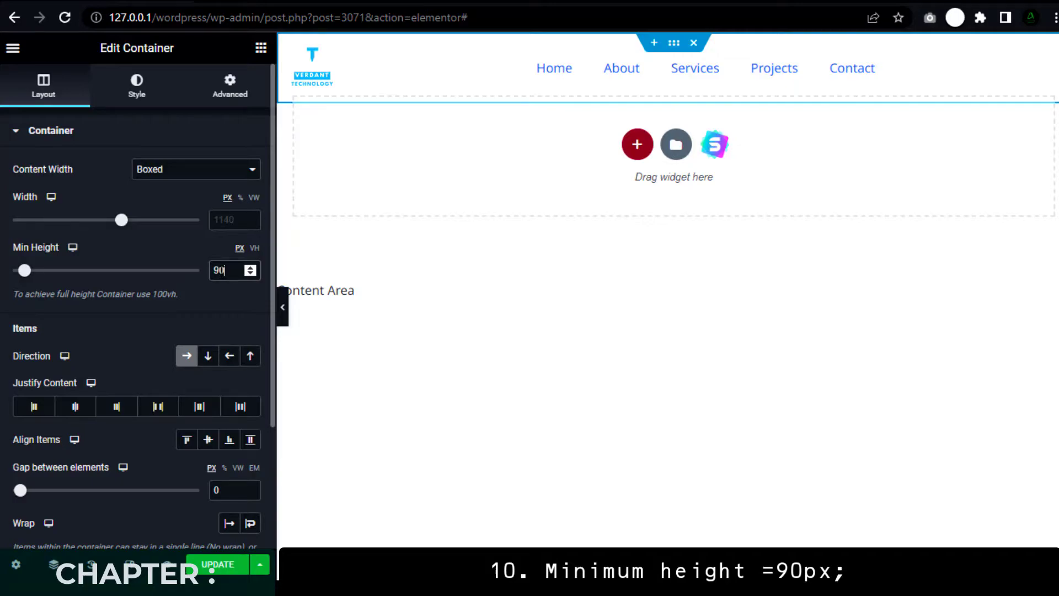
{"action": "left_click", "coordinate": [214, 564]}
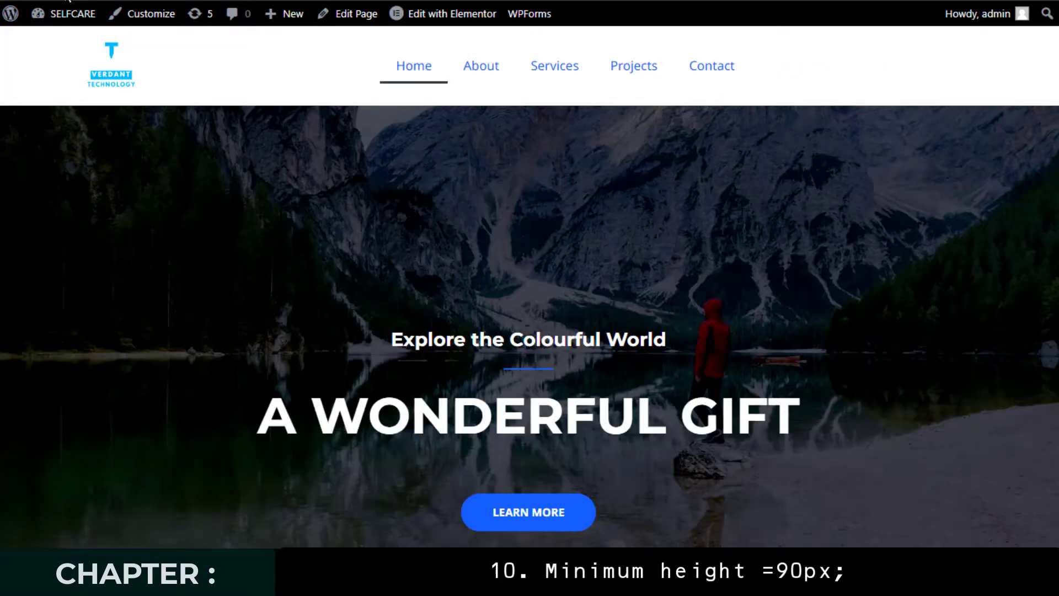
- Set the header container's bottom margin to -105 px, update the template, and check the home page
{"action": "left_click", "coordinate": [66, 0]}
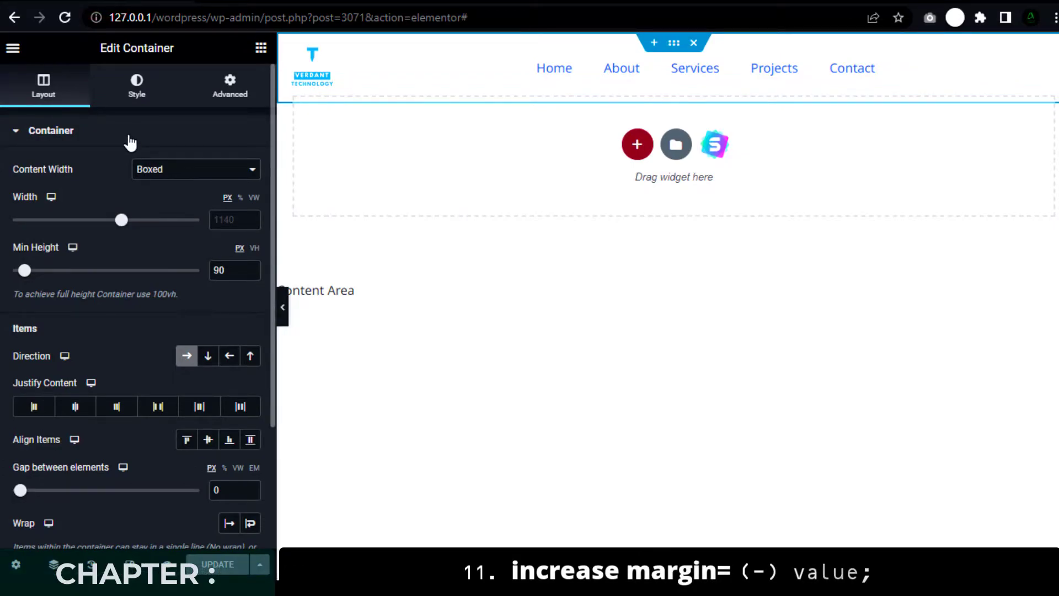
{"action": "left_click", "coordinate": [236, 95]}
{"action": "double_click", "coordinate": [131, 187]}
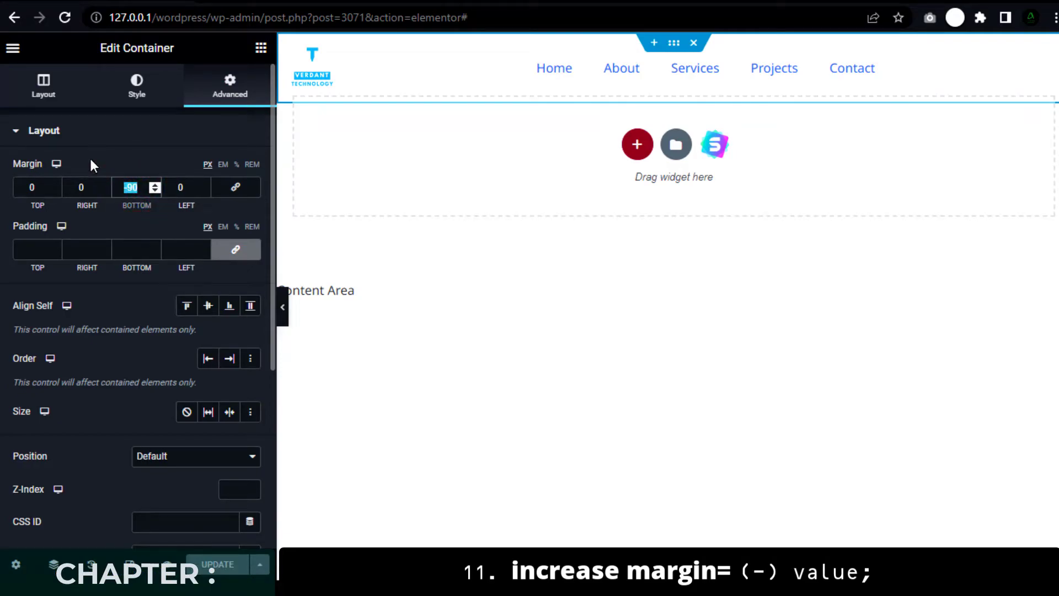
{"action": "type", "text": "-105"}
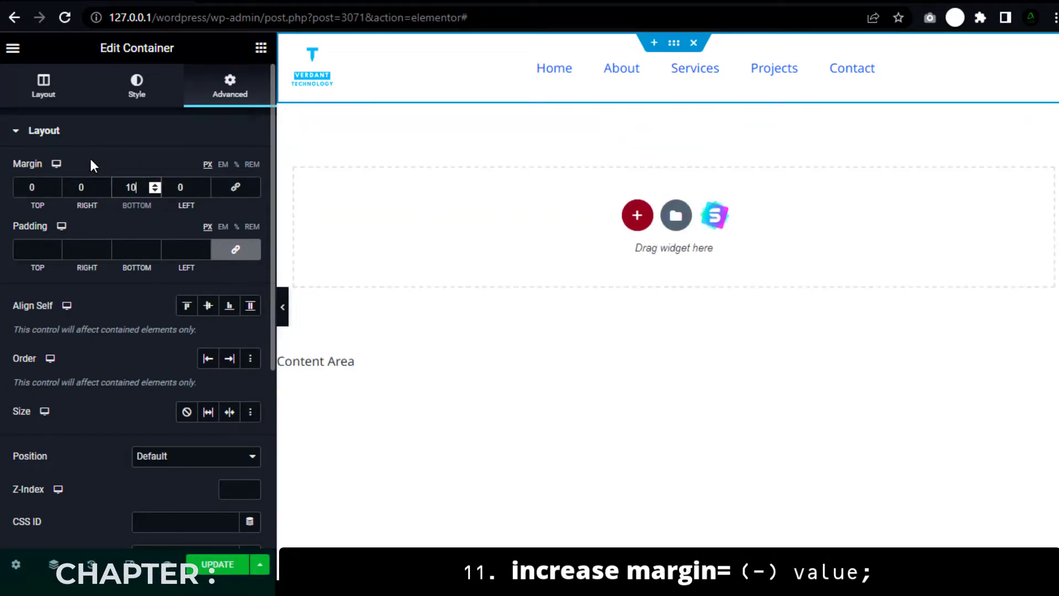
{"action": "left_click", "coordinate": [220, 565]}
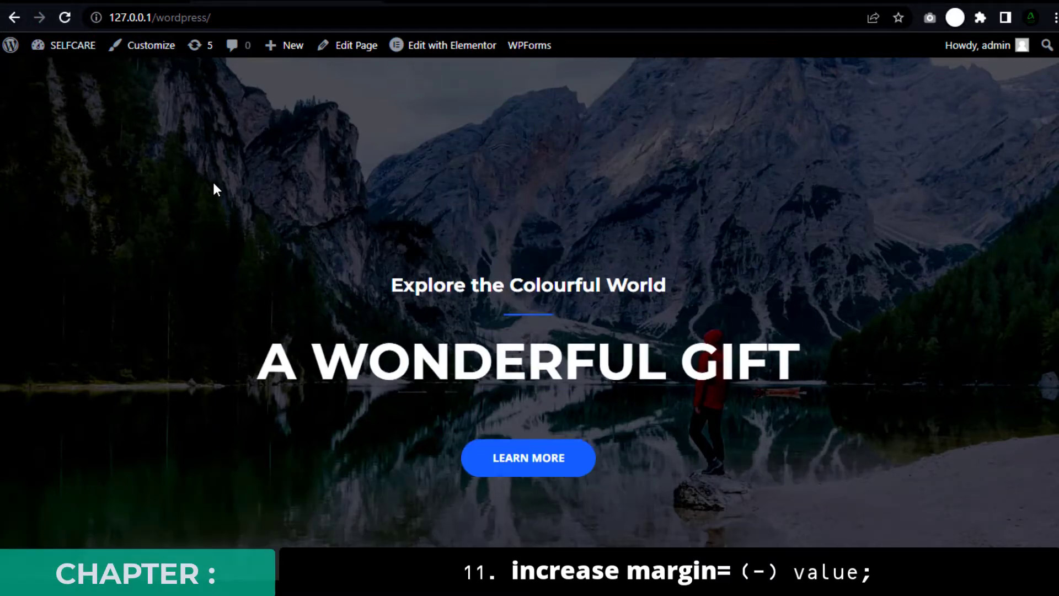
{"action": "scroll", "coordinate": [214, 184], "scroll_direction": "down", "scroll_amount": 6}
{"action": "scroll", "coordinate": [214, 184], "scroll_direction": "up", "scroll_amount": 6}
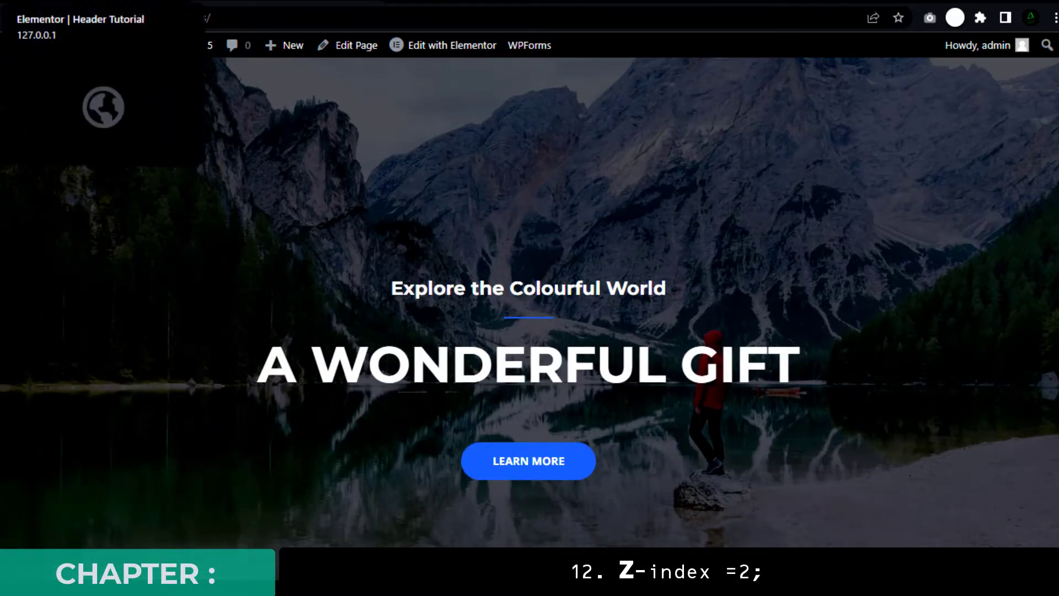
- Set the header container's Z-Index to 2, update the template, and reload the home page
{"action": "left_click", "coordinate": [99, 1]}
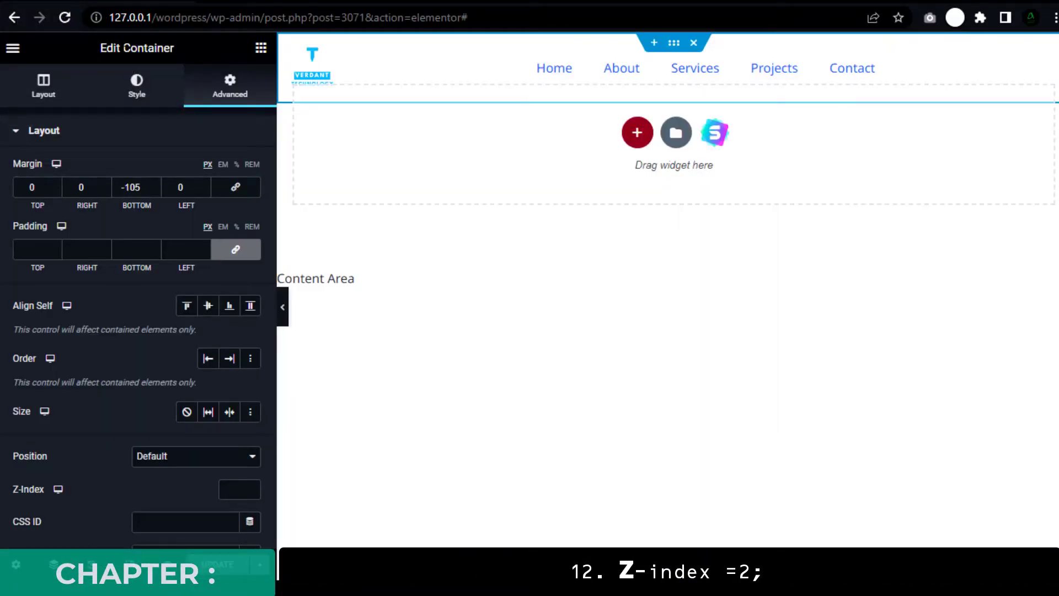
{"action": "left_click", "coordinate": [230, 488]}
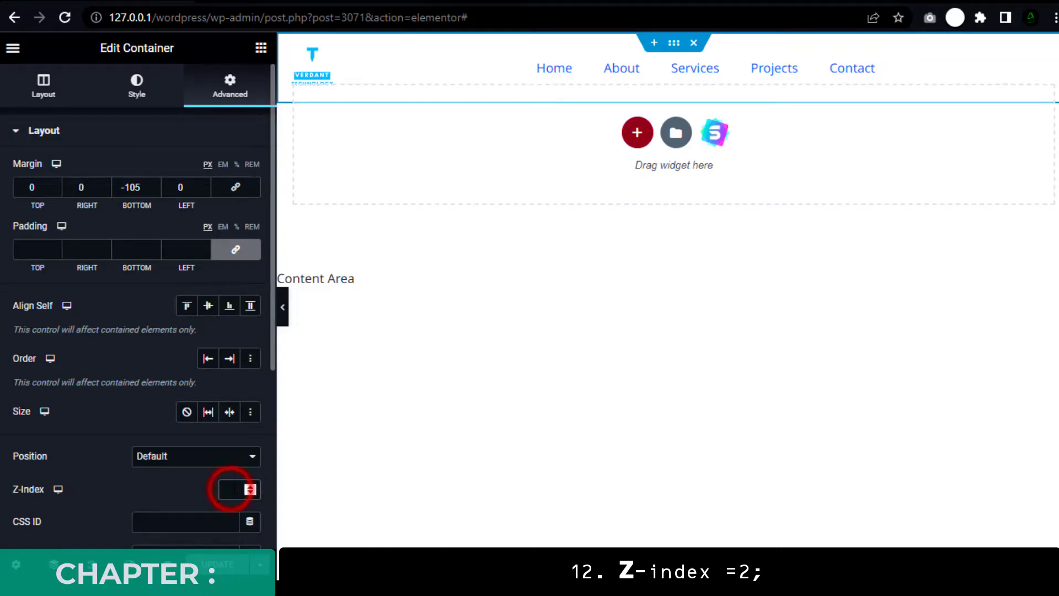
{"action": "type", "text": "2"}
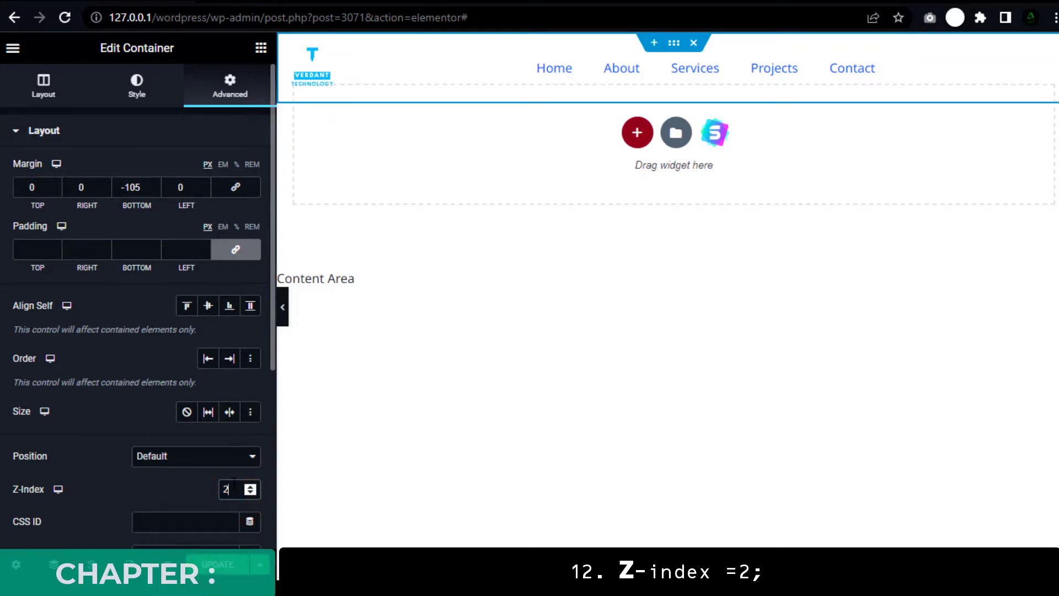
{"action": "left_click", "coordinate": [217, 566]}
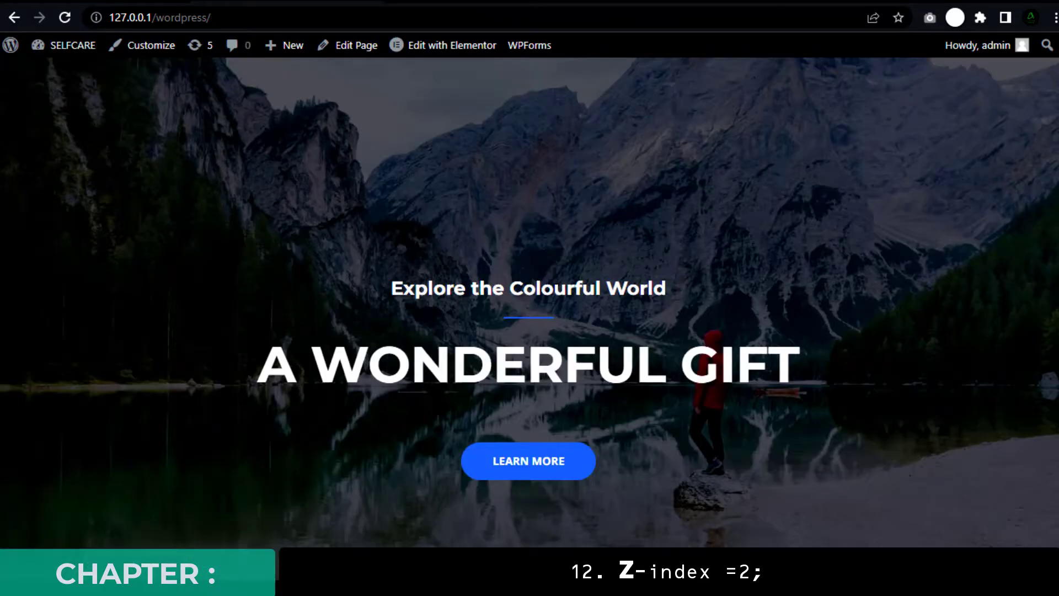
{"action": "left_click", "coordinate": [62, 15]}
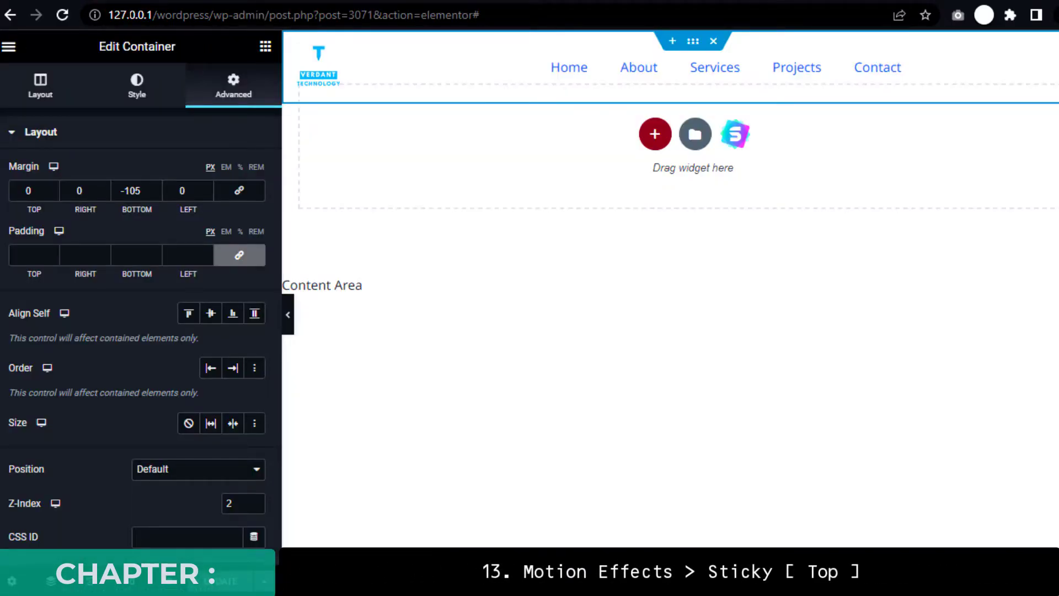
- Make the header container sticky to Top in its motion effects, update the template, and check scrolling on the reloaded home page
{"action": "left_click", "coordinate": [693, 41]}
{"action": "scroll", "coordinate": [120, 375], "scroll_direction": "down", "scroll_amount": 2}
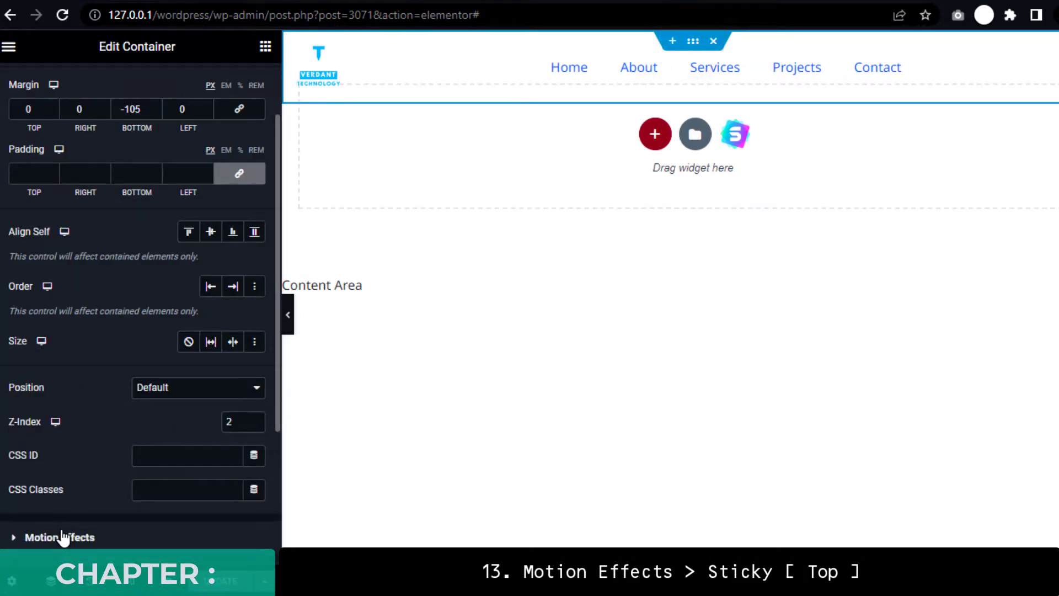
{"action": "left_click", "coordinate": [62, 536]}
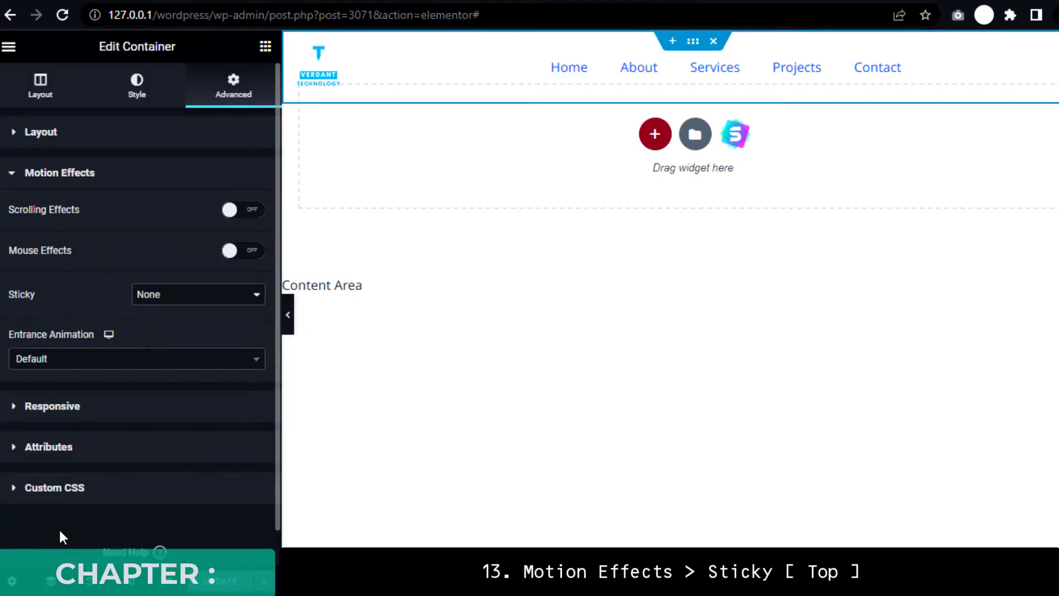
{"action": "left_click", "coordinate": [163, 296]}
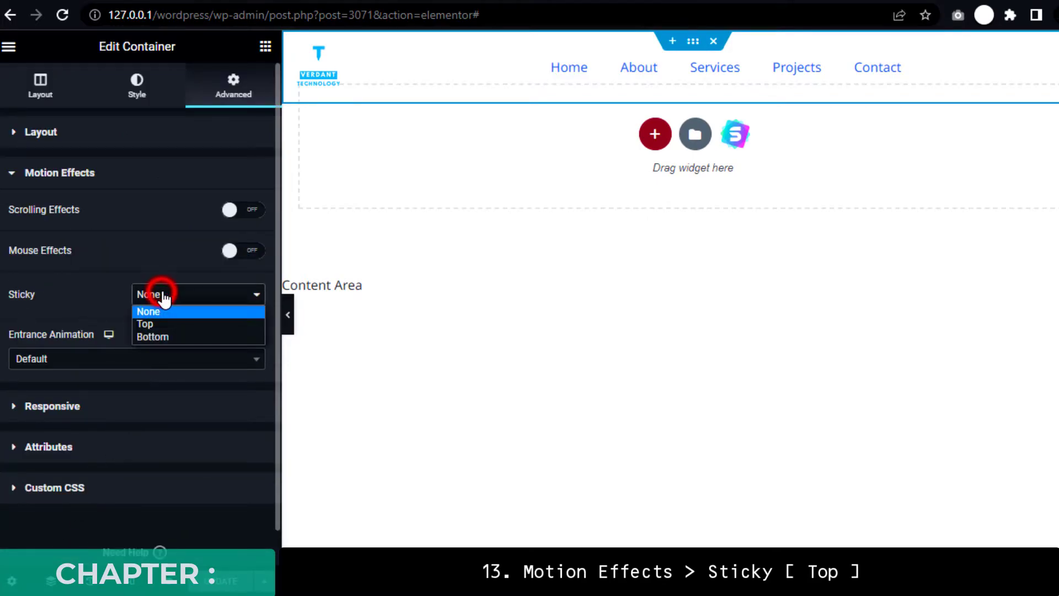
{"action": "left_click", "coordinate": [150, 325]}
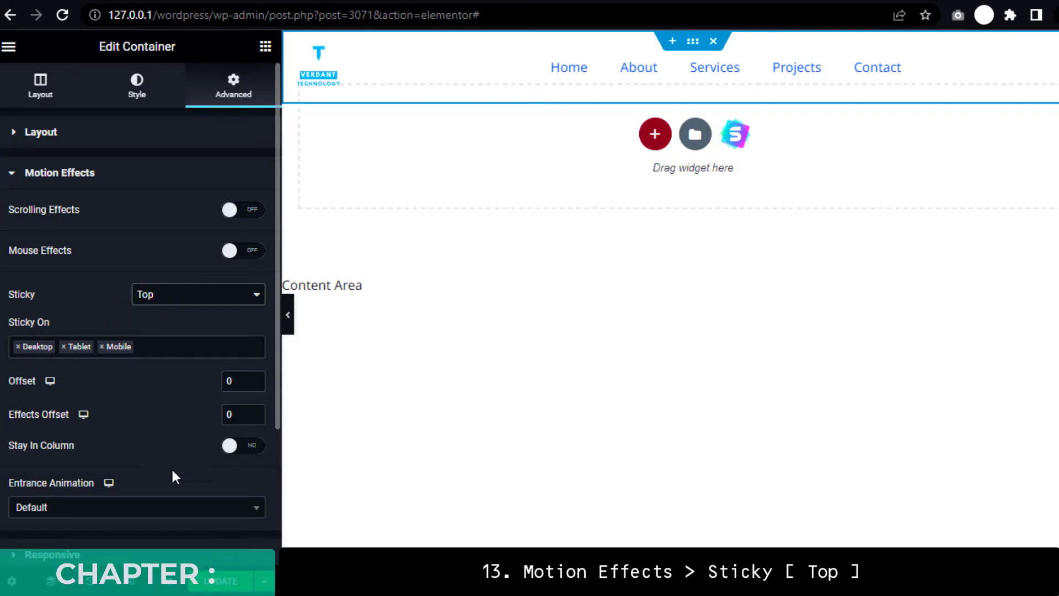
{"action": "left_click", "coordinate": [221, 580]}
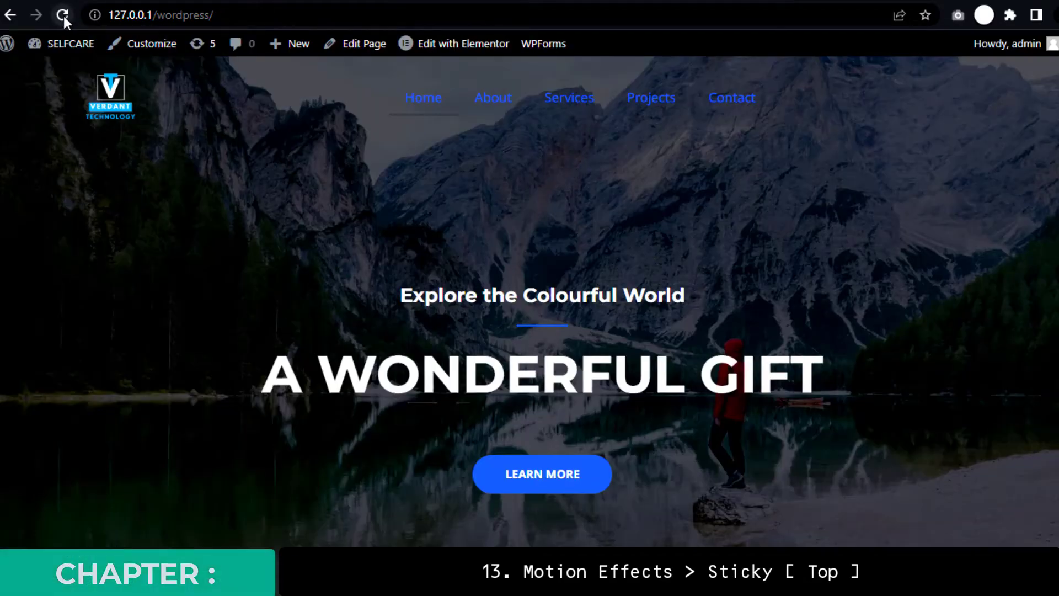
{"action": "left_click", "coordinate": [63, 15]}
{"action": "scroll", "coordinate": [387, 211], "scroll_direction": "down", "scroll_amount": 1}
{"action": "scroll", "coordinate": [387, 211], "scroll_direction": "down", "scroll_amount": 9}
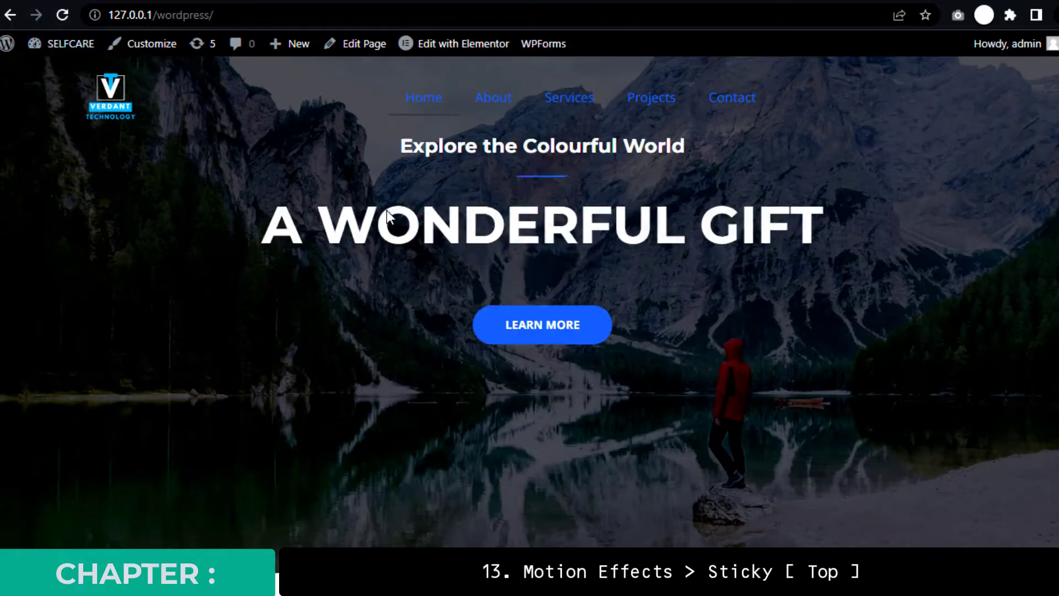
{"action": "scroll", "coordinate": [387, 212], "scroll_direction": "down", "scroll_amount": 8}
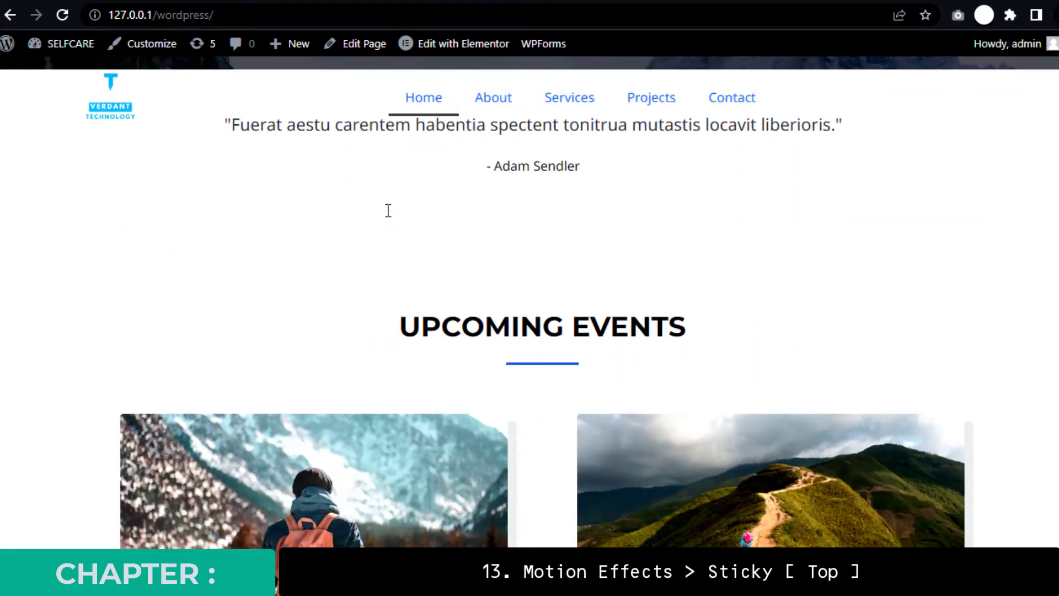
{"action": "scroll", "coordinate": [387, 212], "scroll_direction": "up", "scroll_amount": 15}
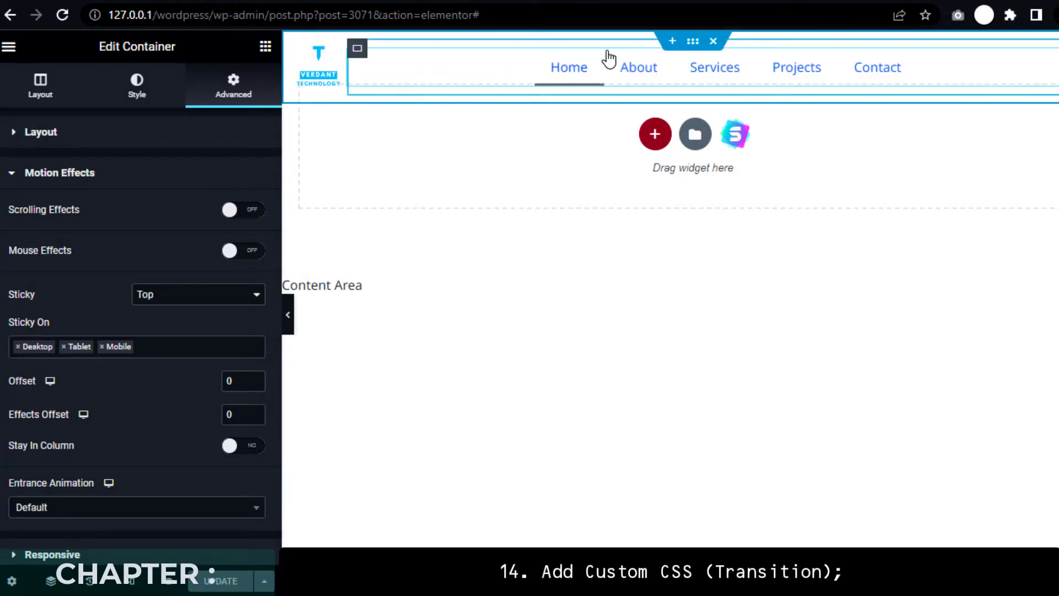
- Open the header container's custom CSS and copy the sticky background-color and selector transition rules from Sticky Header.txt in Notepad
{"action": "left_click", "coordinate": [689, 42]}
{"action": "scroll", "coordinate": [199, 277], "scroll_direction": "down", "scroll_amount": 3}
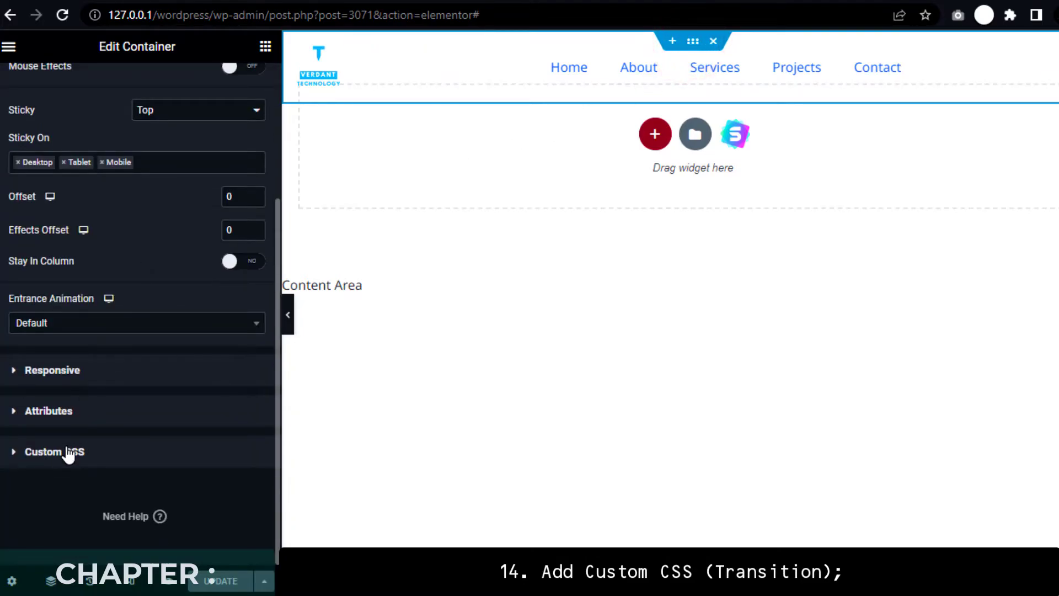
{"action": "left_click", "coordinate": [67, 451]}
{"action": "key", "text": "alt+Tab"}
{"action": "left_click_drag", "start_coordinate": [402, 213], "coordinate": [386, 125]}
{"action": "key", "text": "ctrl+c"}
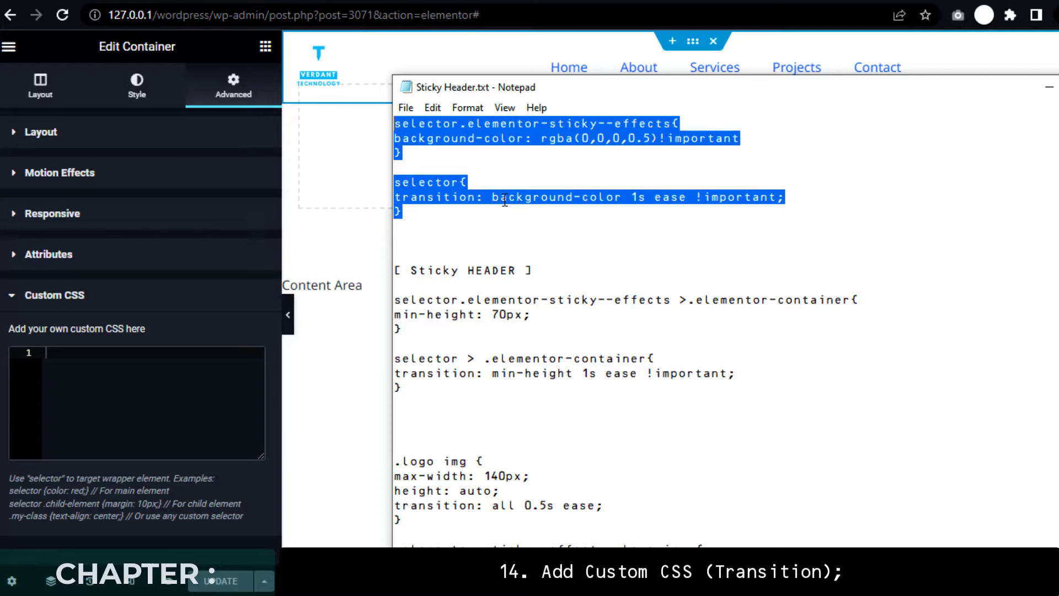
- Paste the rgba(0,0,0,0.5) background and 1s ease transition rules into the container's custom CSS, update, and check the reloaded home page
{"action": "left_click", "coordinate": [72, 364]}
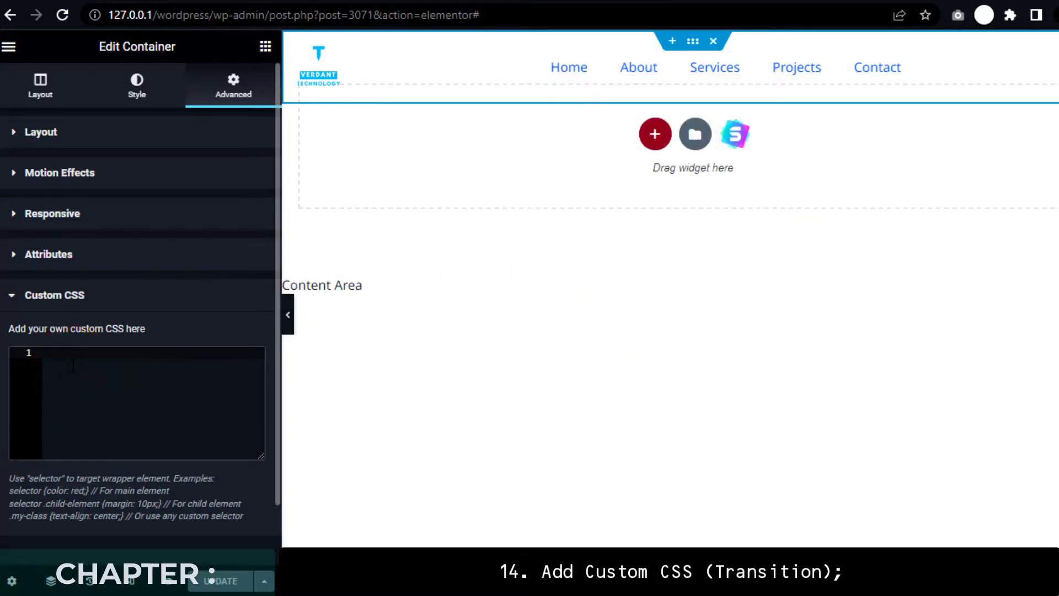
{"action": "key", "text": "ctrl+v"}
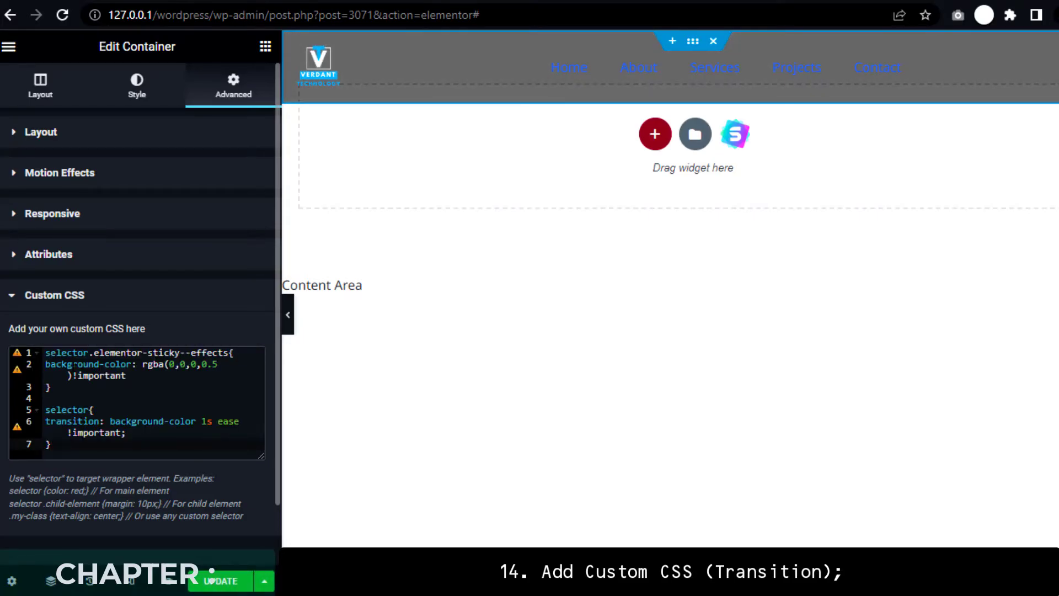
{"action": "left_click", "coordinate": [218, 579]}
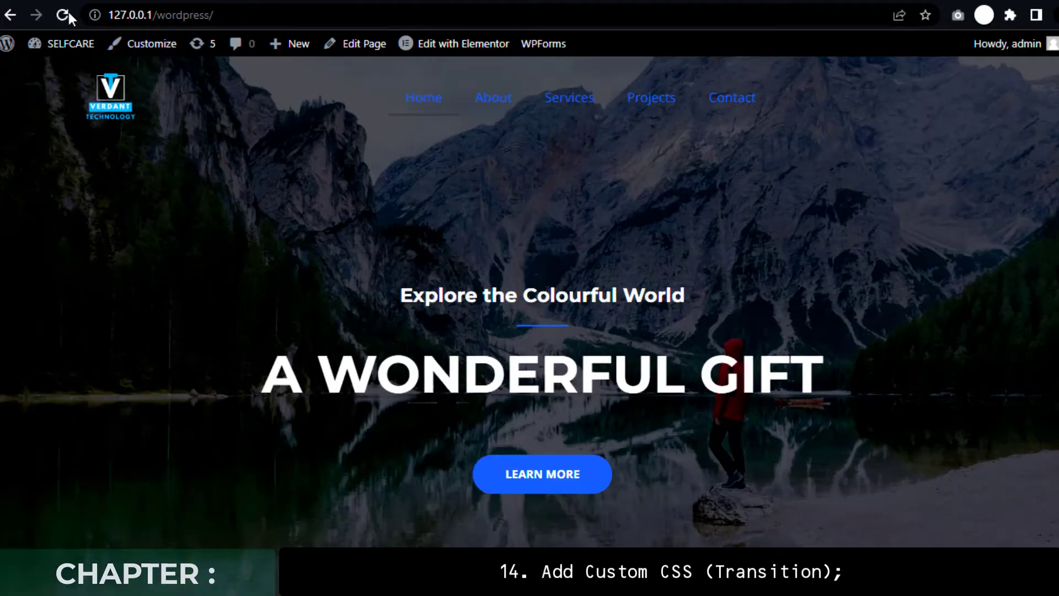
{"action": "left_click", "coordinate": [65, 14]}
{"action": "scroll", "coordinate": [348, 225], "scroll_direction": "down", "scroll_amount": 5}
{"action": "scroll", "coordinate": [347, 223], "scroll_direction": "down", "scroll_amount": 15}
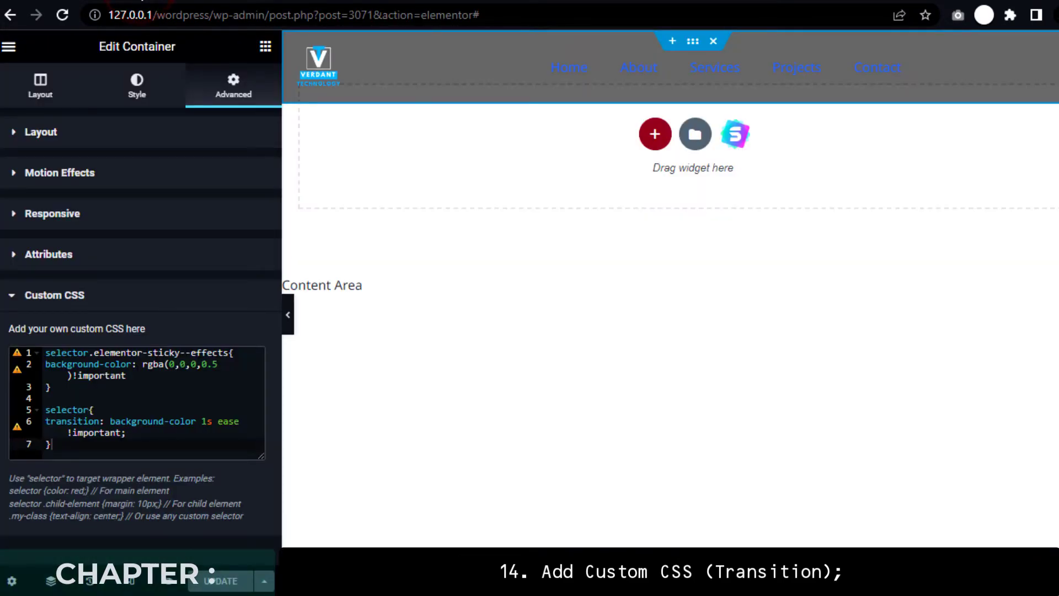
- Set the header's sticky Effects Offset to 100, update the template, and check the scroll transition on the reloaded home page
{"action": "left_click", "coordinate": [76, 174]}
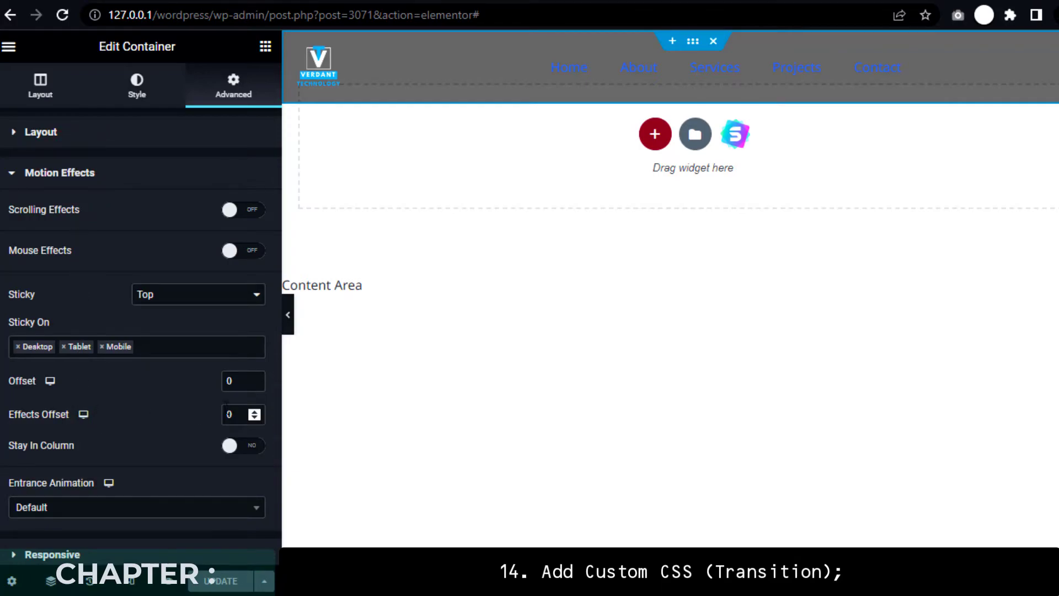
{"action": "left_click", "coordinate": [233, 414]}
{"action": "type", "text": "100"}
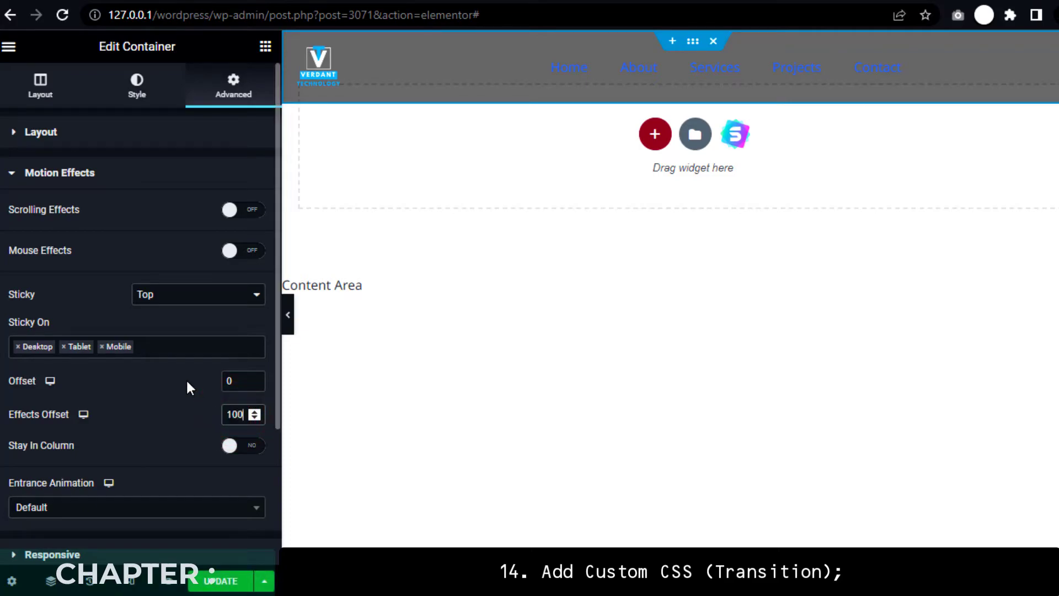
{"action": "left_click", "coordinate": [218, 582]}
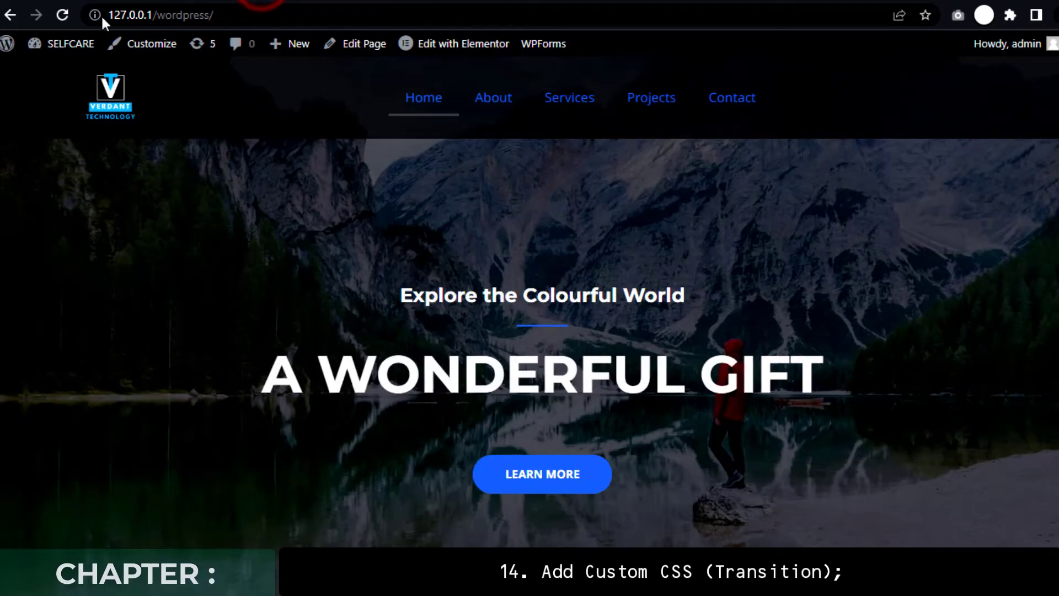
{"action": "left_click", "coordinate": [59, 16]}
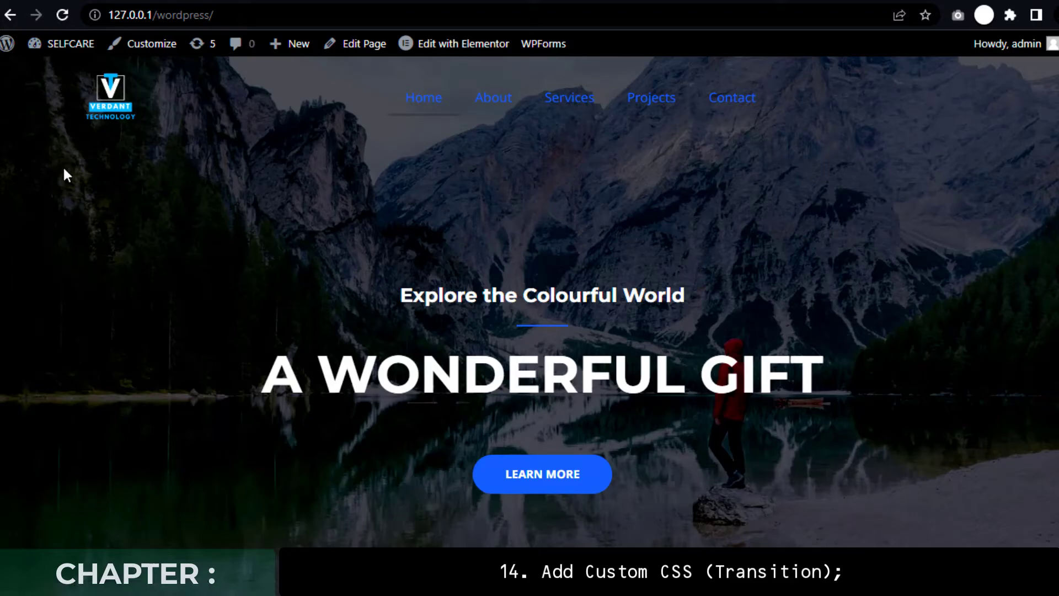
{"action": "scroll", "coordinate": [275, 175], "scroll_direction": "down", "scroll_amount": 7}
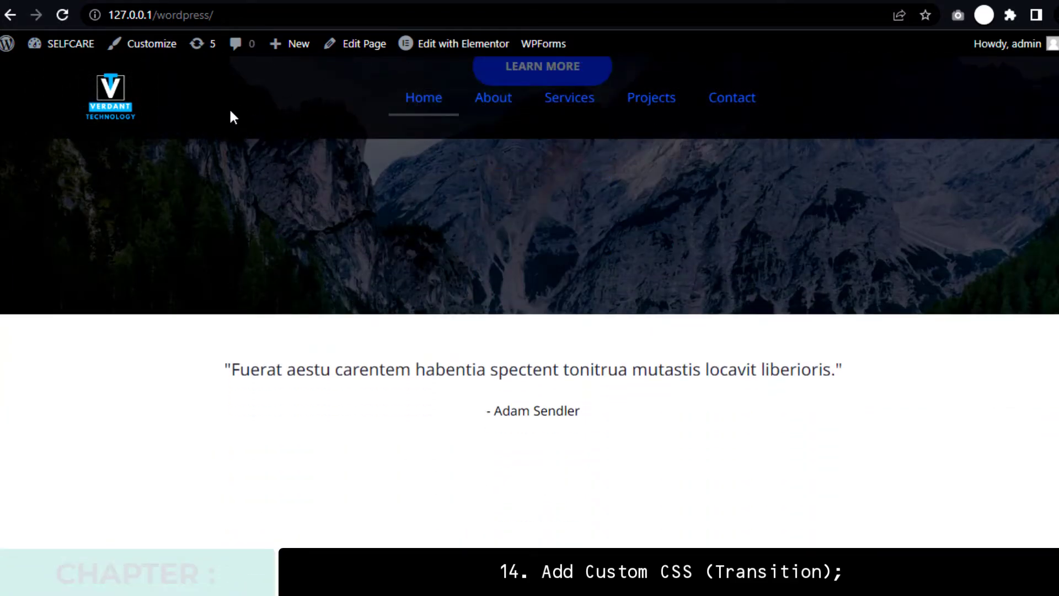
{"action": "scroll", "coordinate": [248, 196], "scroll_direction": "up", "scroll_amount": 8}
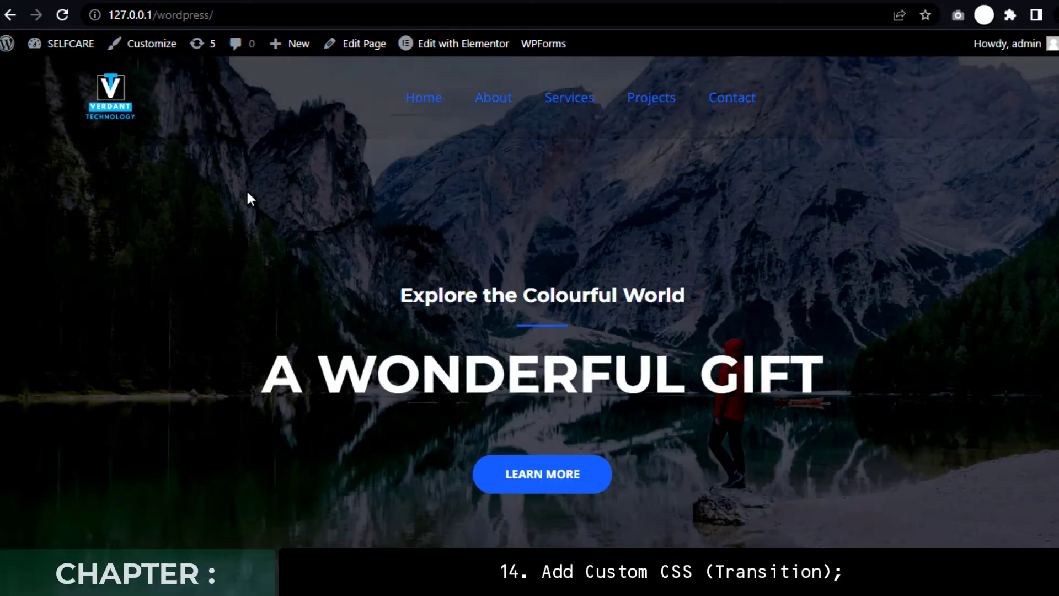
{"action": "scroll", "coordinate": [248, 197], "scroll_direction": "down", "scroll_amount": 4}
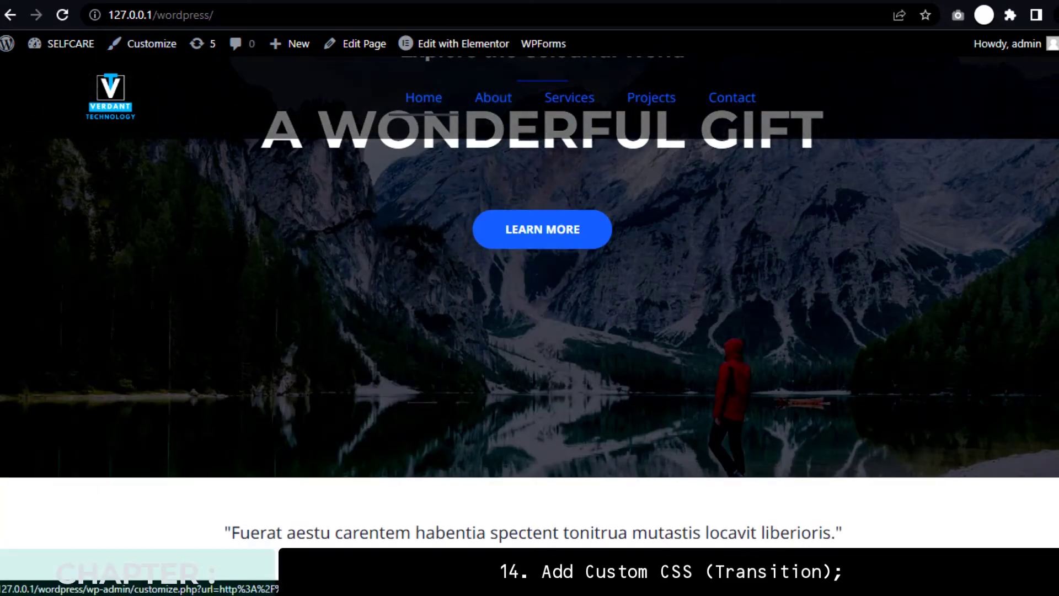
{"action": "left_click", "coordinate": [463, 44]}
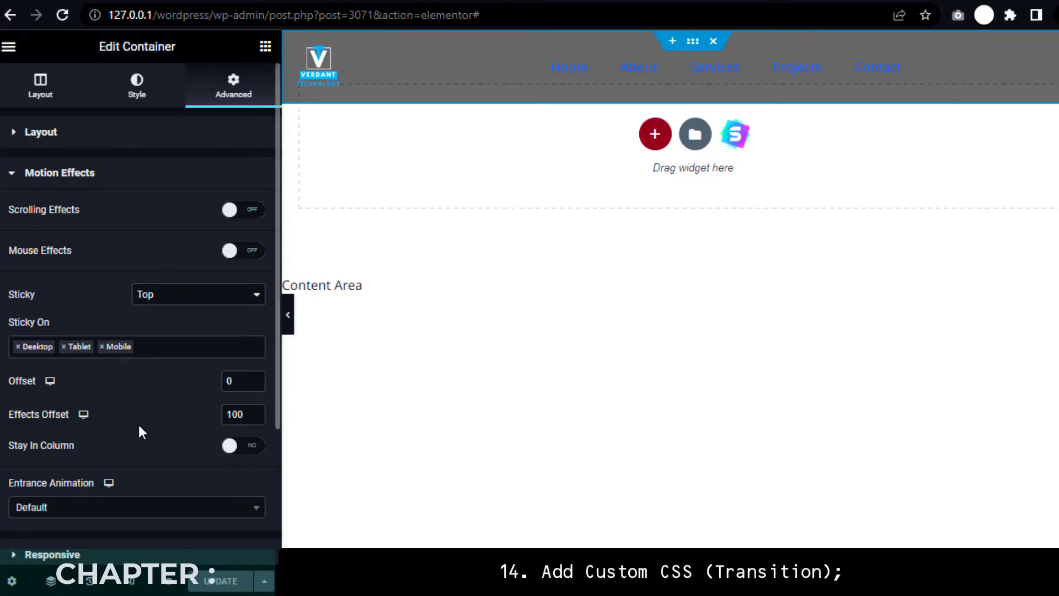
- Copy the 70px min-height and 1s min-height transition rules from Sticky Header.txt into the container's custom CSS, and set the background-color transition to 2s
{"action": "scroll", "coordinate": [140, 419], "scroll_direction": "down", "scroll_amount": 3}
{"action": "left_click", "coordinate": [99, 446]}
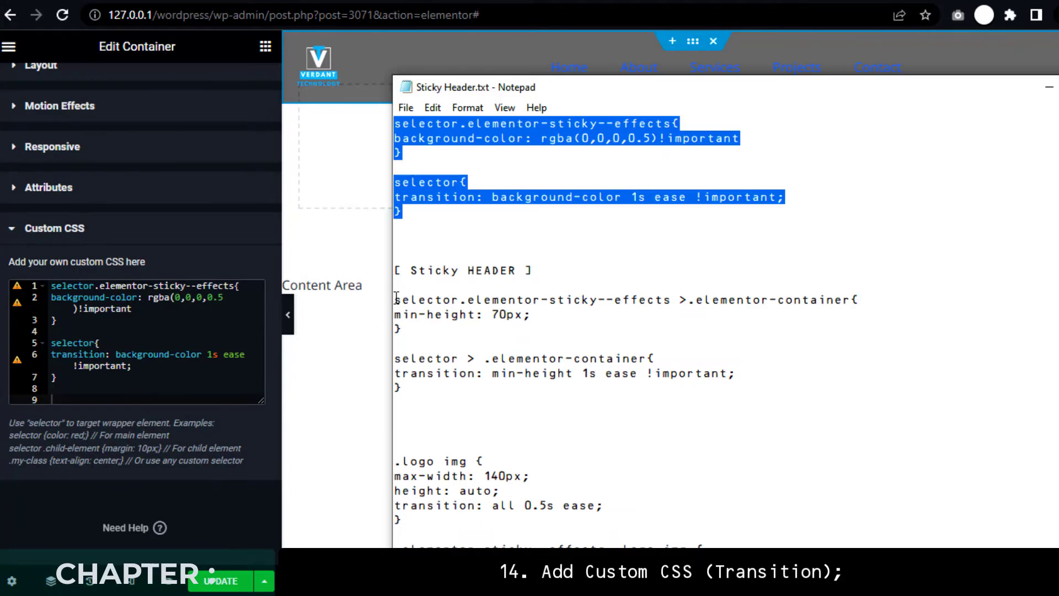
{"action": "left_click_drag", "start_coordinate": [396, 299], "coordinate": [419, 388]}
{"action": "key", "text": "ctrl+c"}
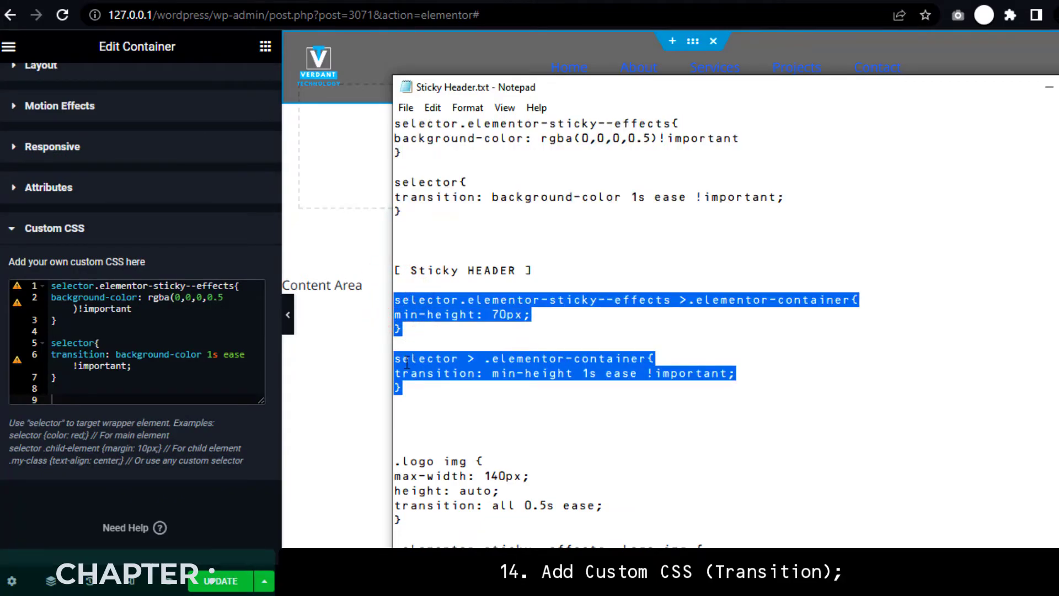
{"action": "left_click", "coordinate": [72, 398]}
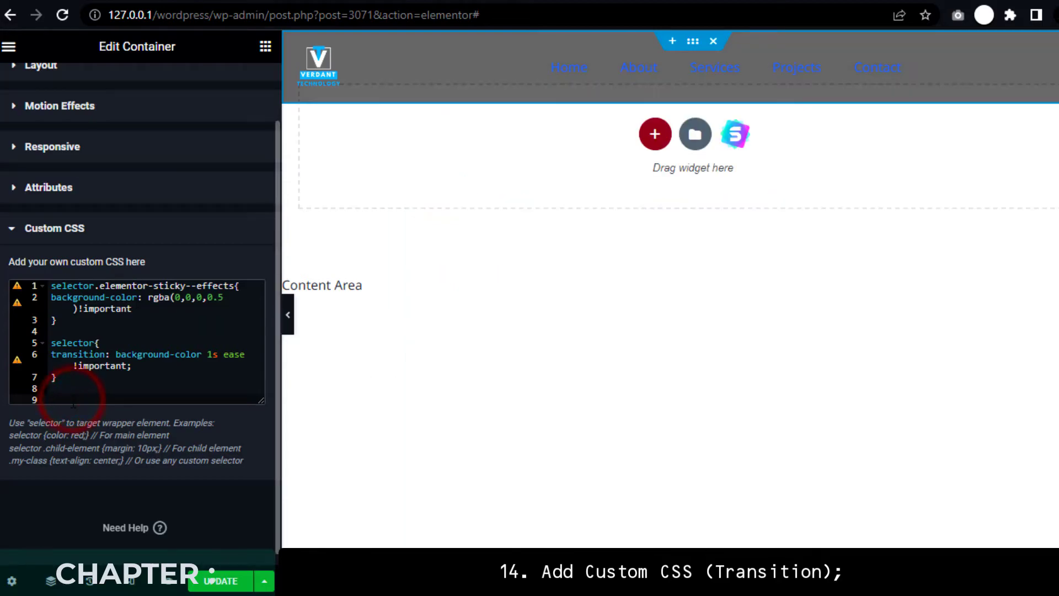
{"action": "key", "text": "ctrl+v"}
- Copy the .logo img rules with 140px and sticky 120px max-widths from Sticky Header.txt to the end of the container's custom CSS
{"action": "key", "text": "alt+Tab"}
{"action": "left_click_drag", "start_coordinate": [395, 461], "coordinate": [432, 540]}
{"action": "key", "text": "ctrl+c"}
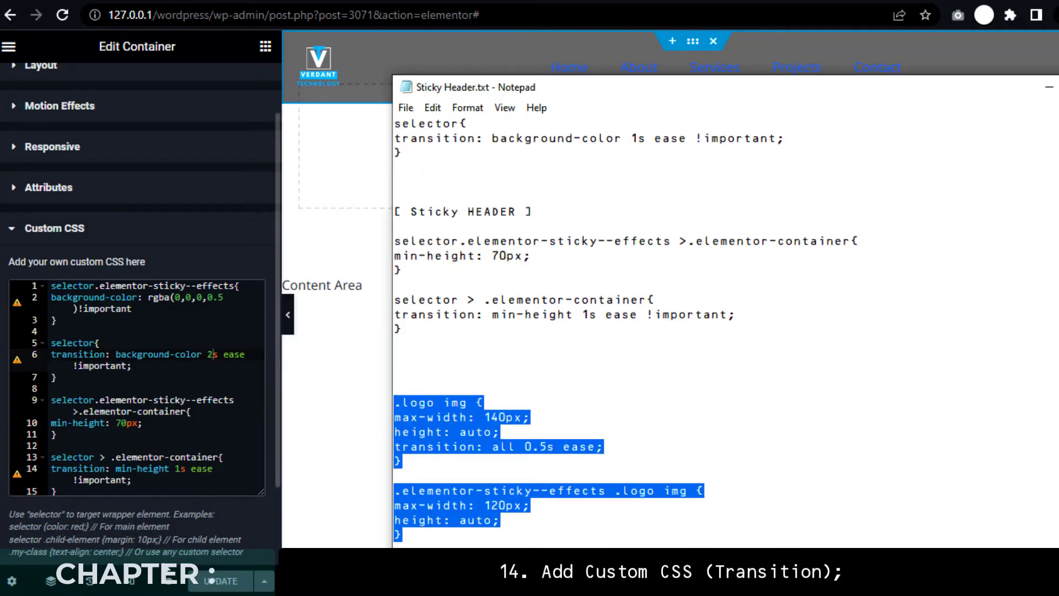
{"action": "left_click", "coordinate": [74, 491]}
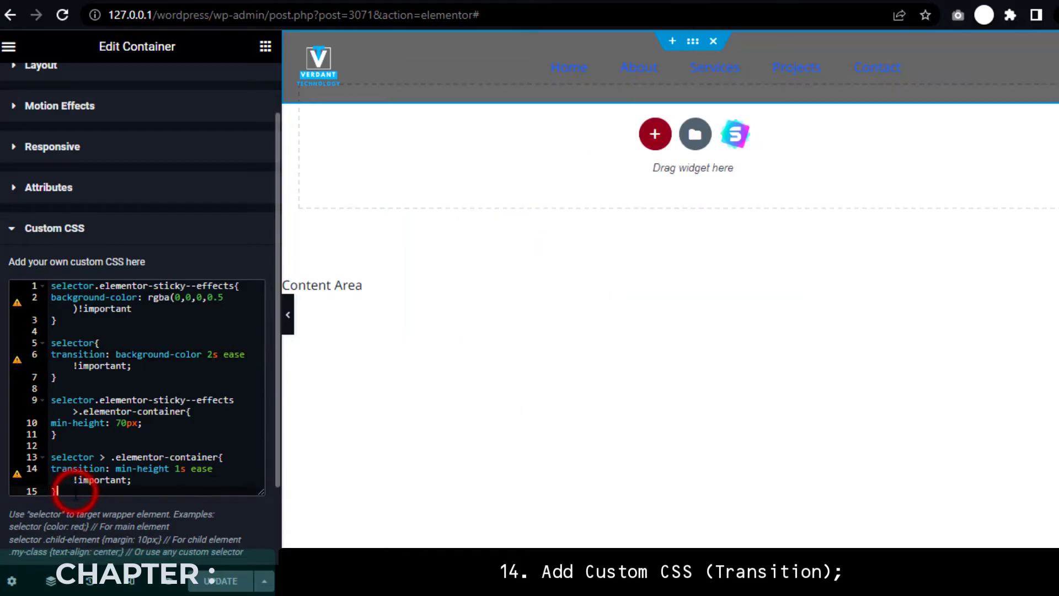
{"action": "key", "text": "Return"}
{"action": "key", "text": "Return"}
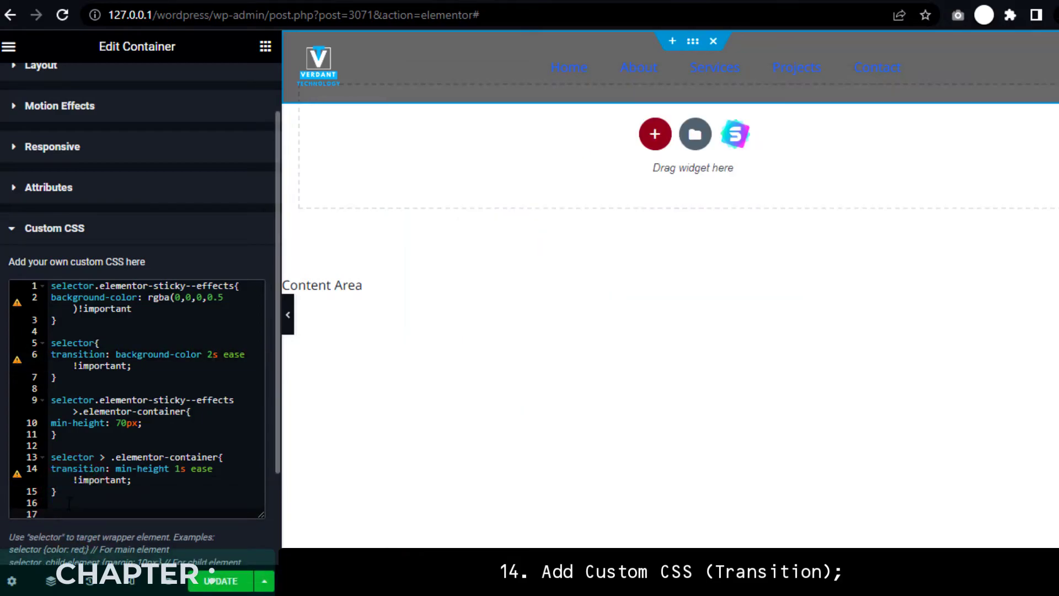
{"action": "key", "text": "ctrl+v"}
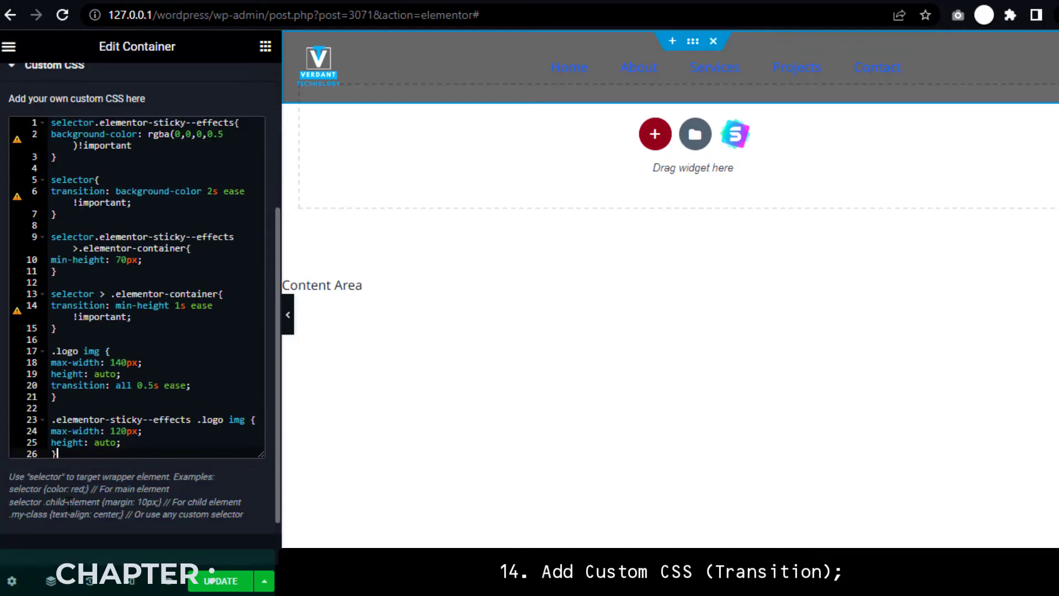
- Update the header template and check the header's scroll behaviour on the reloaded home page
{"action": "scroll", "coordinate": [77, 490], "scroll_direction": "up", "scroll_amount": 2}
{"action": "left_click", "coordinate": [211, 580]}
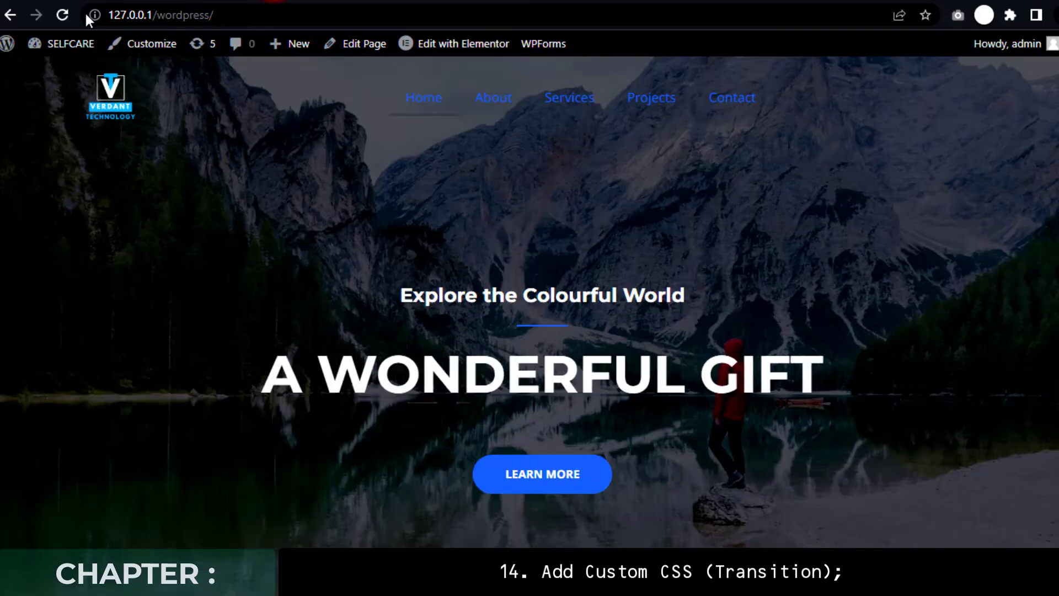
{"action": "left_click", "coordinate": [61, 15]}
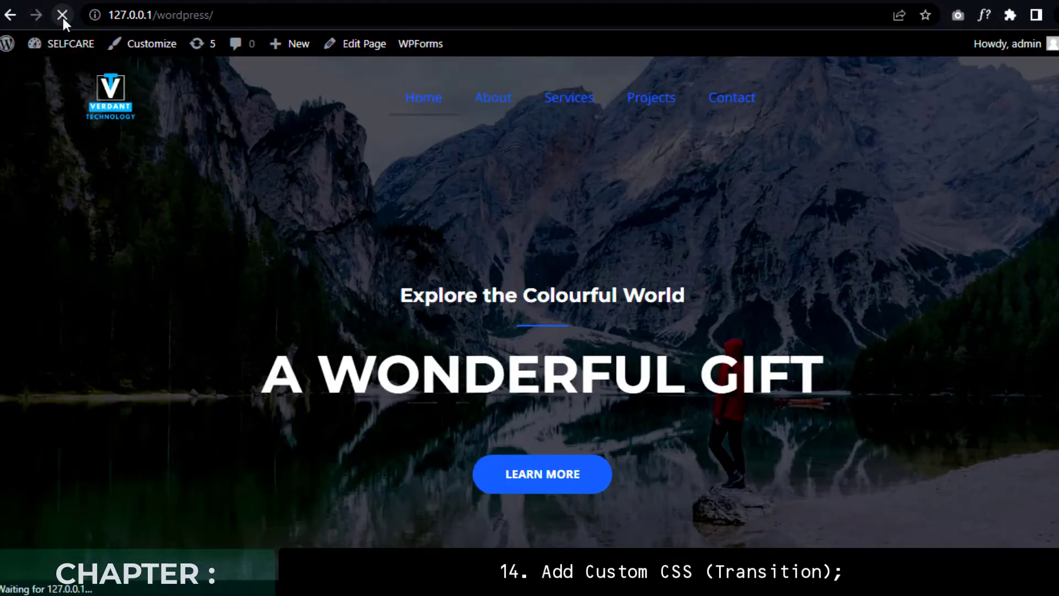
{"action": "scroll", "coordinate": [151, 242], "scroll_direction": "down", "scroll_amount": 8}
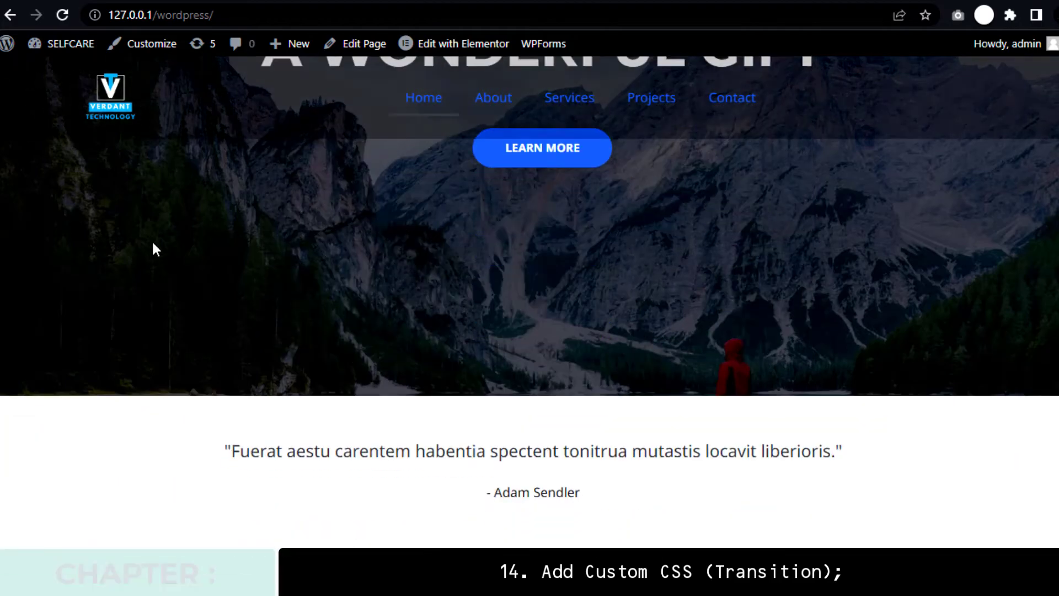
{"action": "scroll", "coordinate": [153, 241], "scroll_direction": "up", "scroll_amount": 4}
{"action": "scroll", "coordinate": [154, 240], "scroll_direction": "up", "scroll_amount": 5}
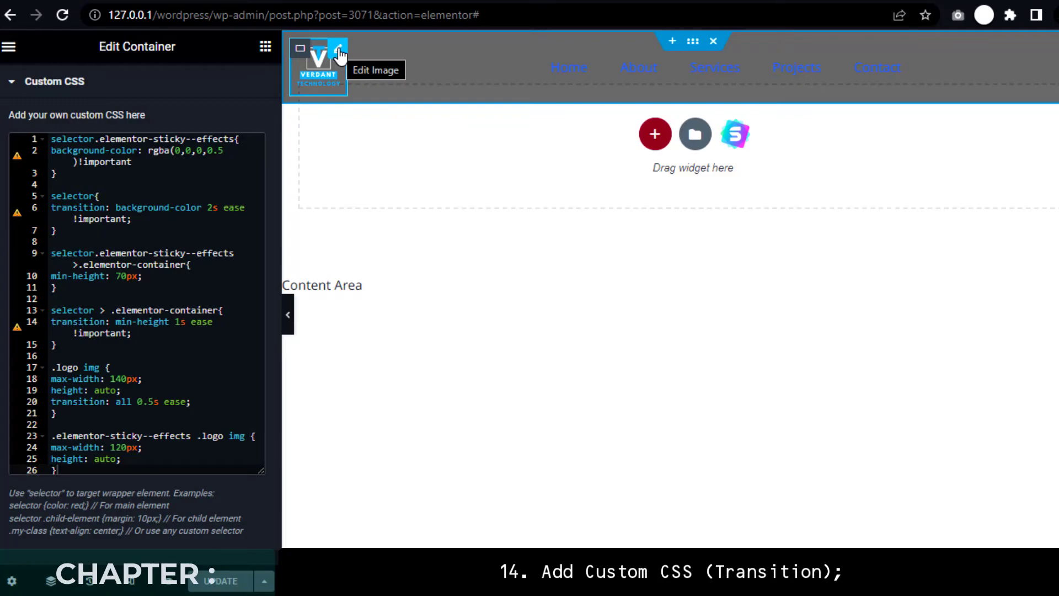
- Give the header's logo image the CSS class logo, update the template, and reload the home page
{"action": "left_click", "coordinate": [339, 51]}
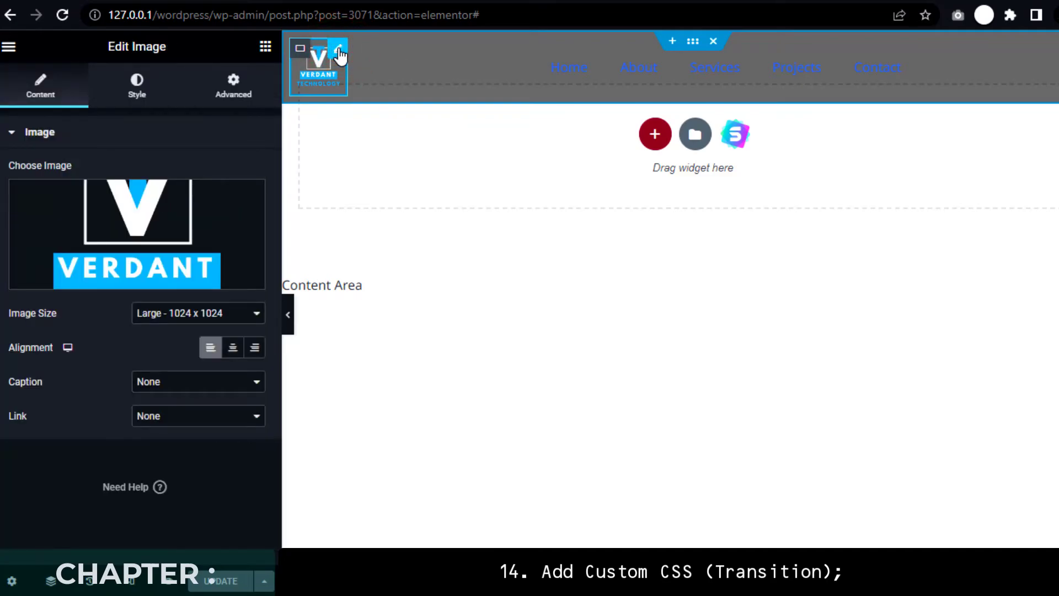
{"action": "left_click", "coordinate": [224, 98]}
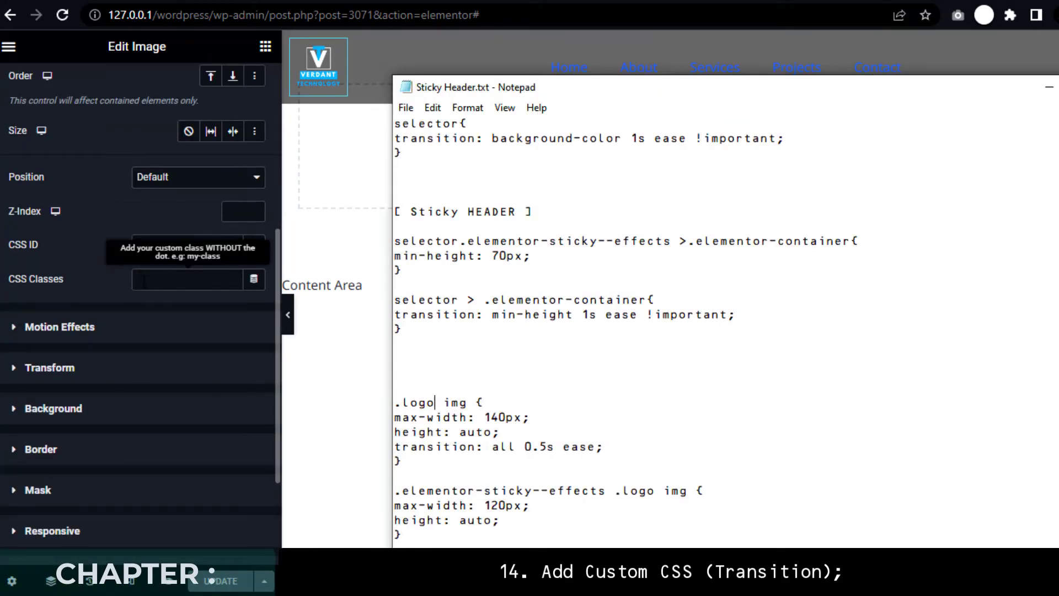
{"action": "left_click", "coordinate": [143, 280]}
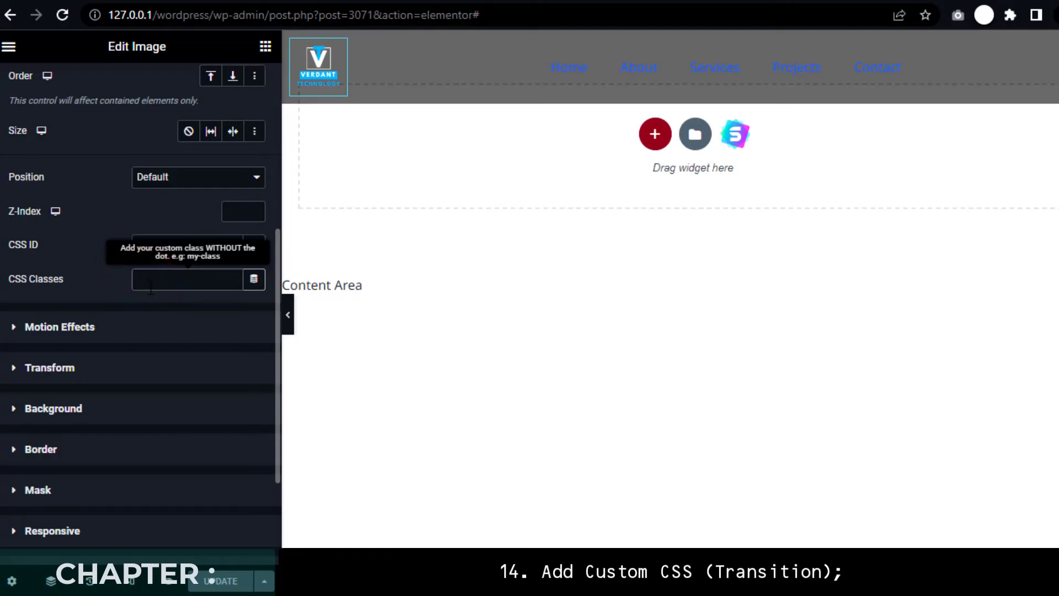
{"action": "type", "text": "logo"}
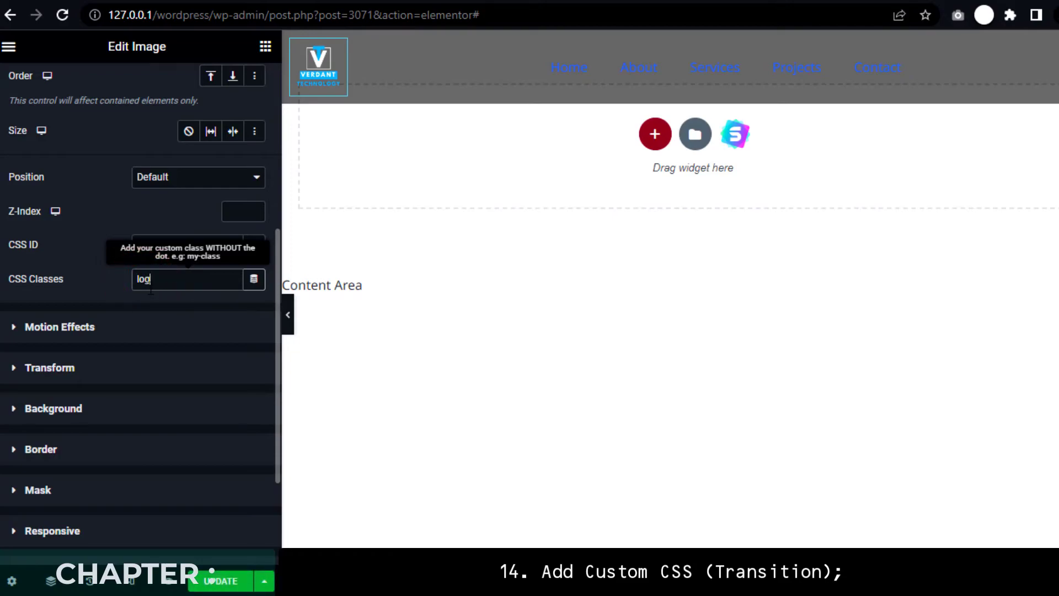
{"action": "left_click", "coordinate": [221, 580]}
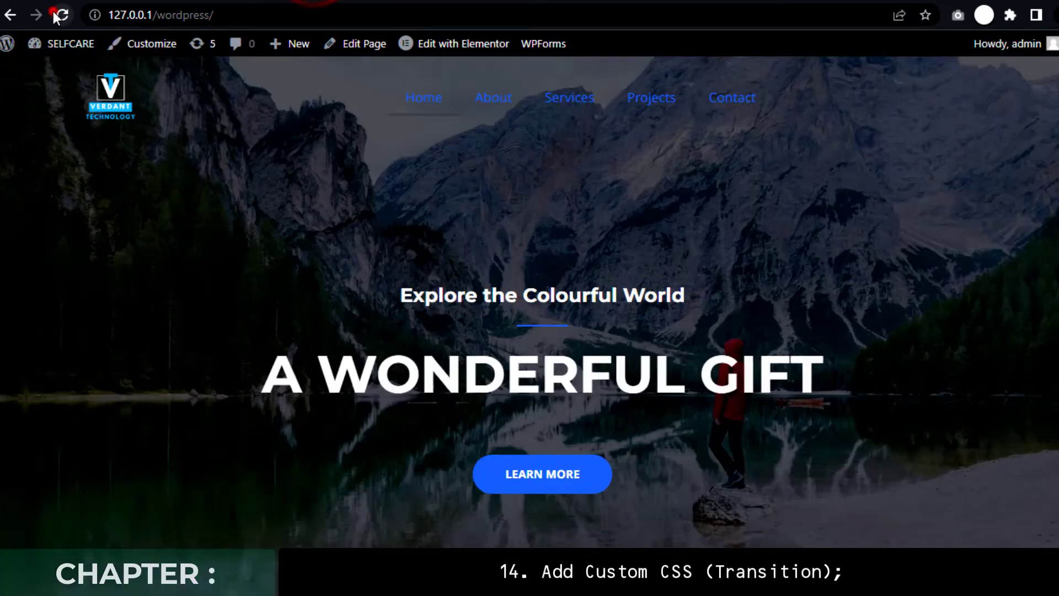
{"action": "left_click", "coordinate": [59, 15]}
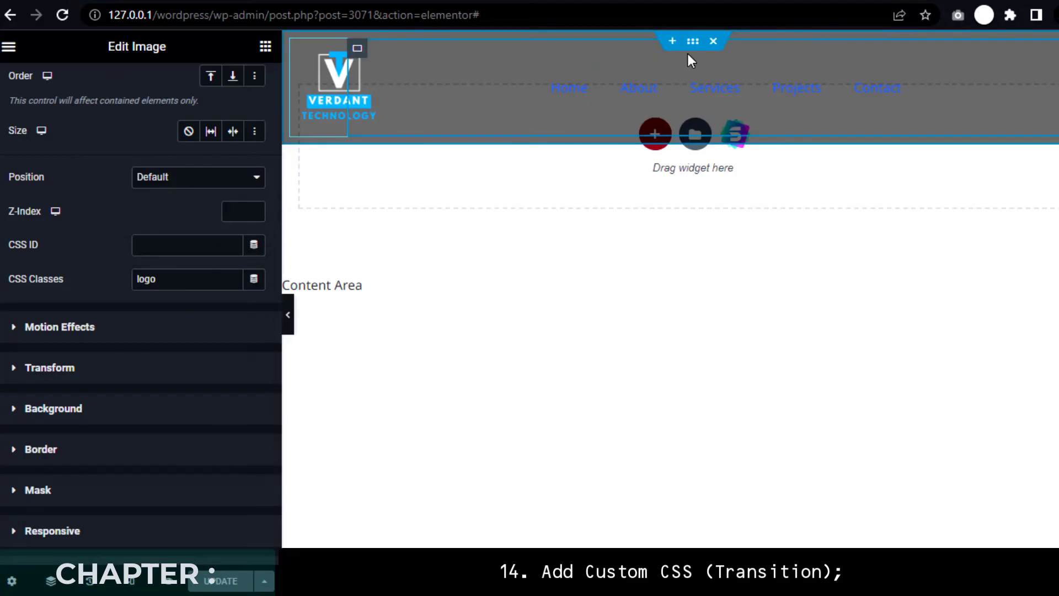
- Set the header container's bottom margin to -180, update the template, and check scrolling on the reloaded home page
{"action": "left_click", "coordinate": [691, 44]}
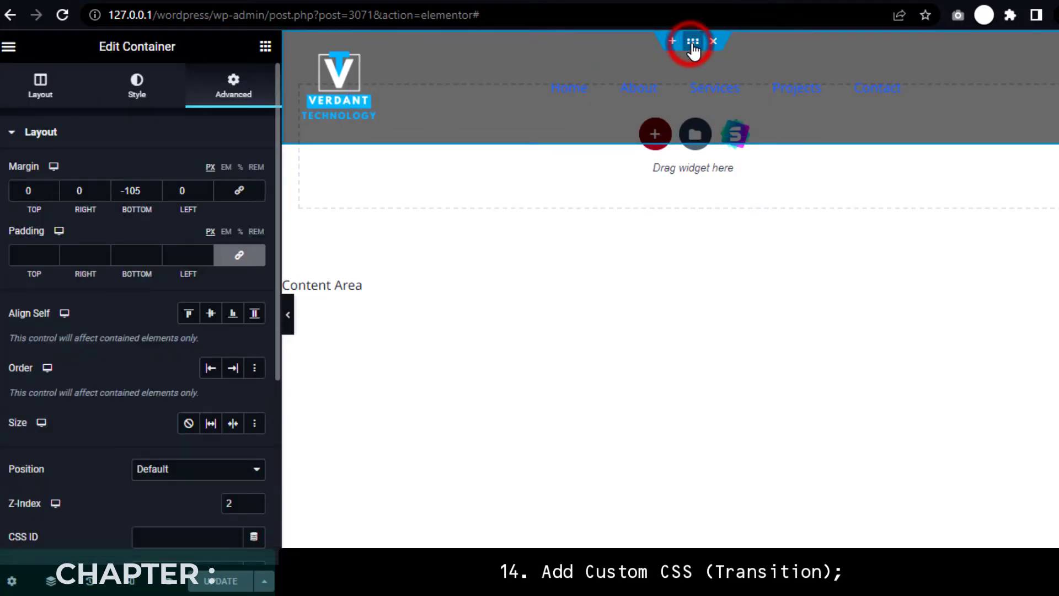
{"action": "left_click_drag", "start_coordinate": [145, 190], "coordinate": [117, 192]}
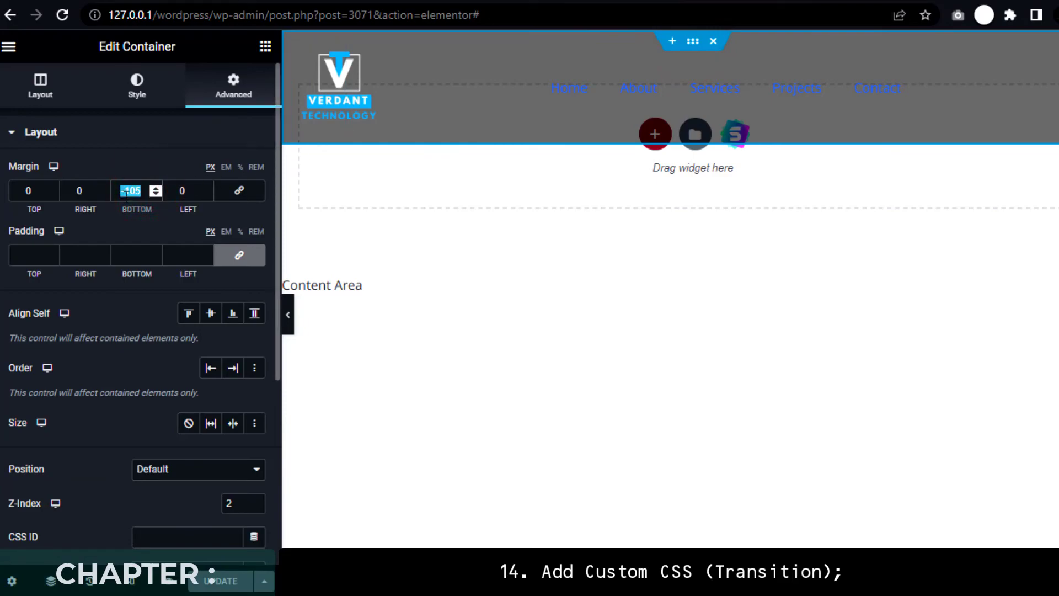
{"action": "type", "text": "-180"}
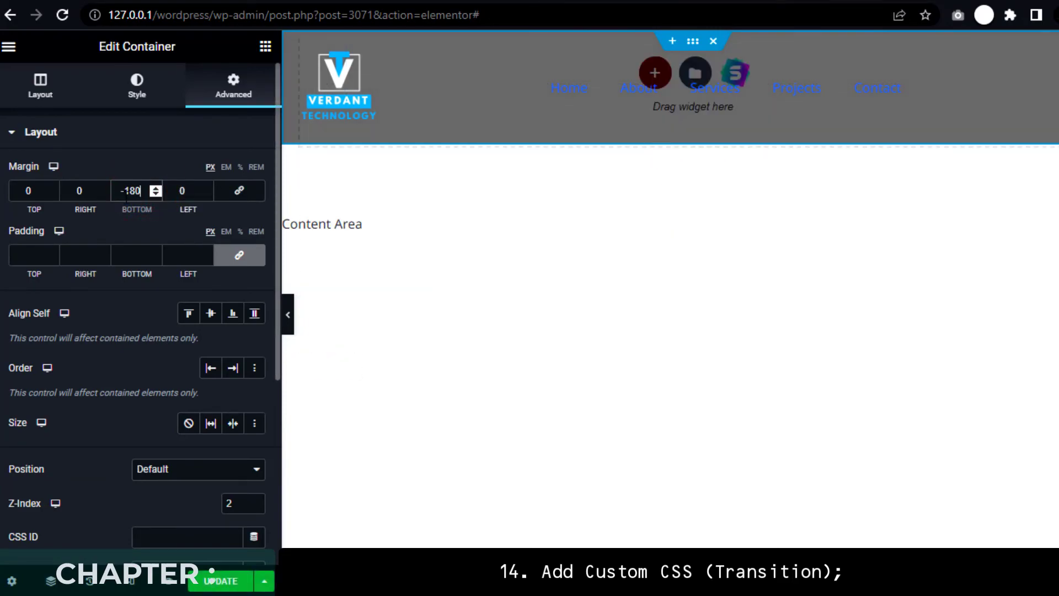
{"action": "left_click", "coordinate": [215, 581]}
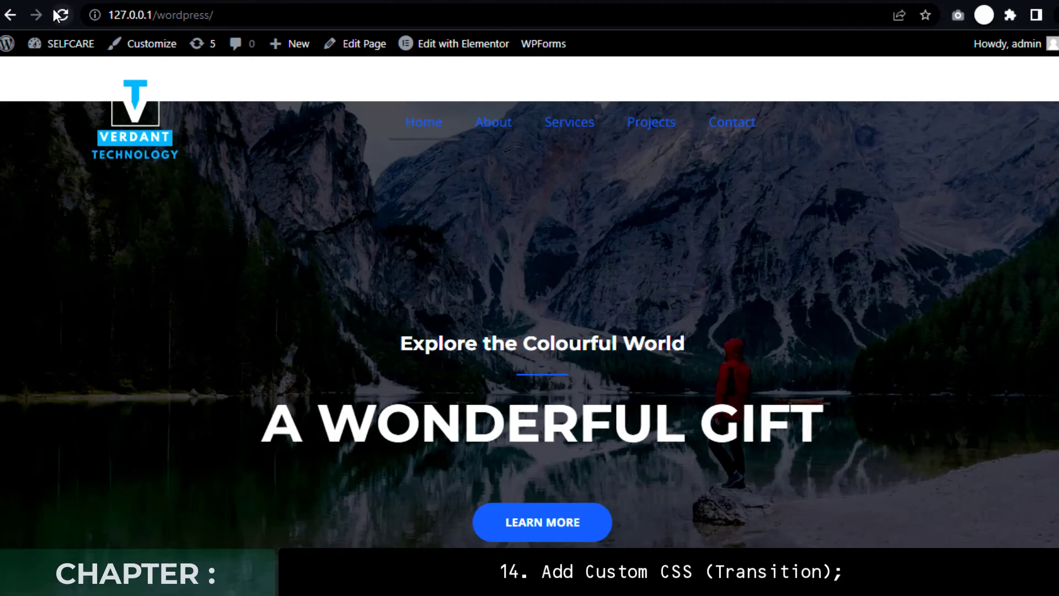
{"action": "left_click", "coordinate": [58, 15]}
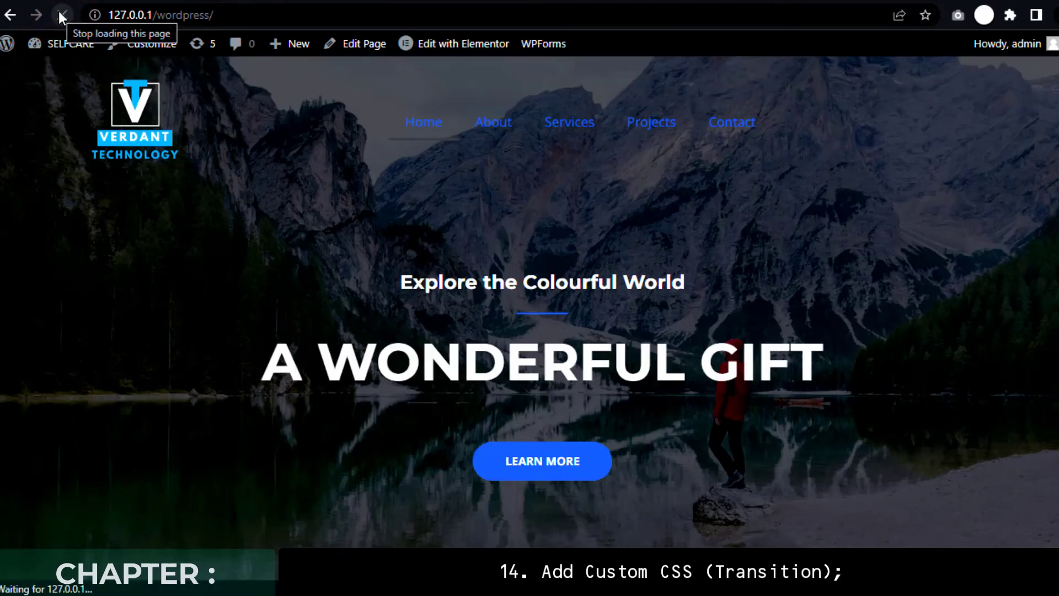
{"action": "scroll", "coordinate": [239, 197], "scroll_direction": "down", "scroll_amount": 6}
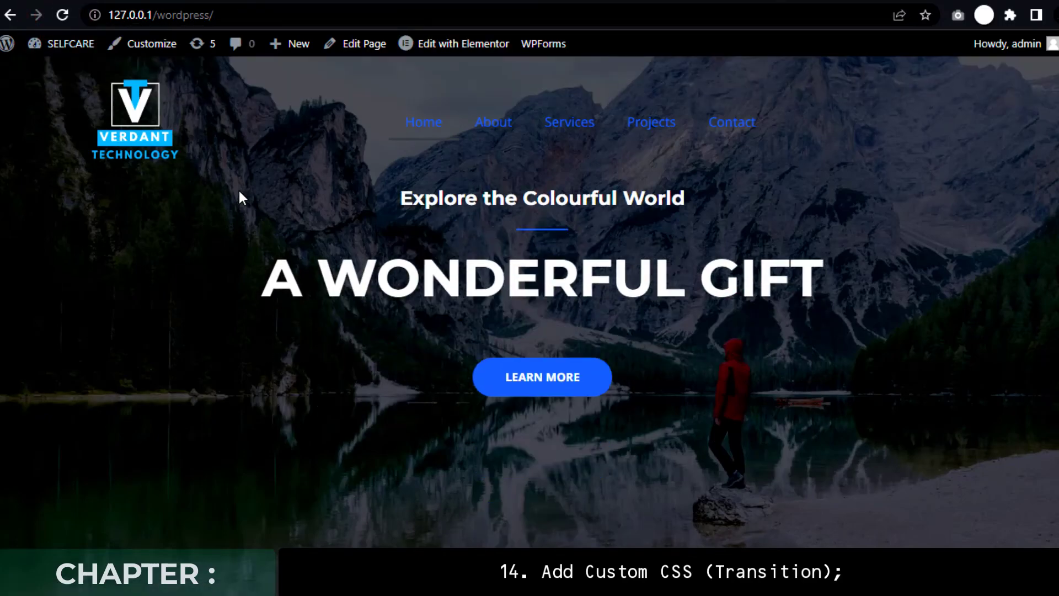
{"action": "scroll", "coordinate": [241, 197], "scroll_direction": "up", "scroll_amount": 2}
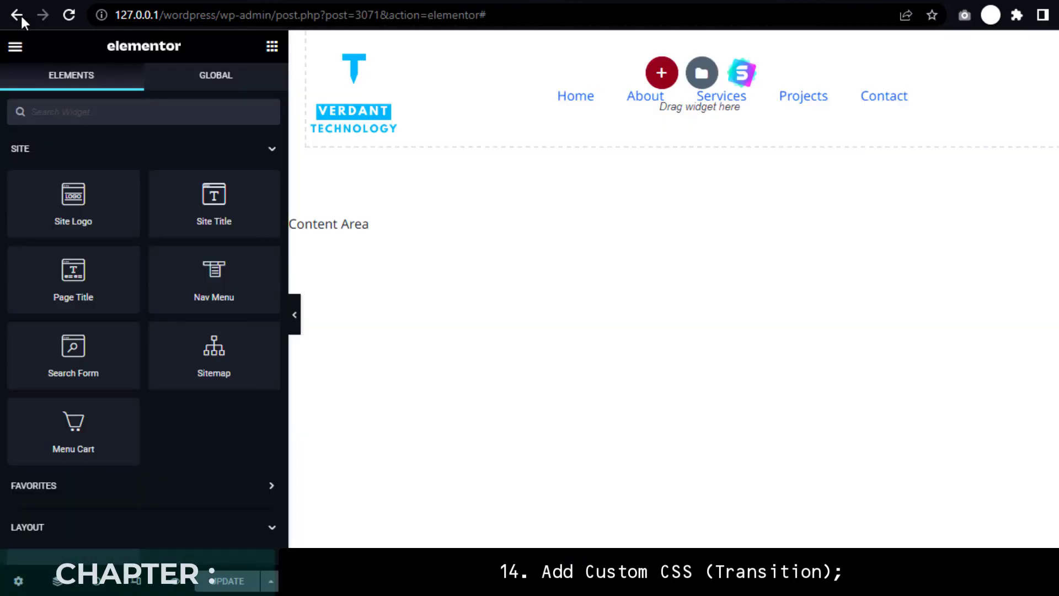
- Set the Header Tutorial template's display condition to Entire Site in the Theme Builder, and check the header on the Services and Projects pages
{"action": "left_click", "coordinate": [10, 15]}
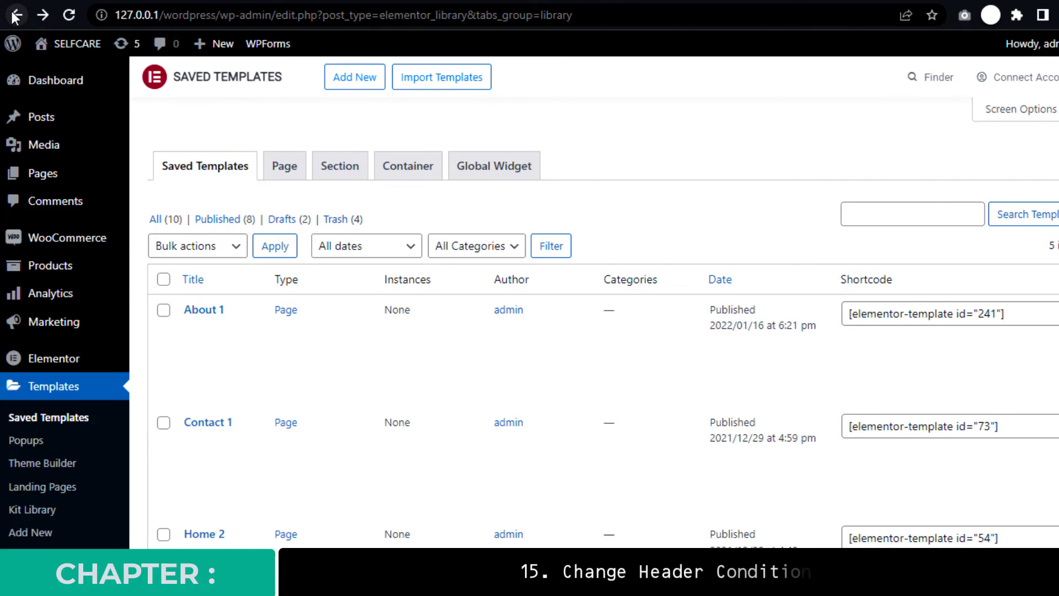
{"action": "left_click", "coordinate": [50, 466]}
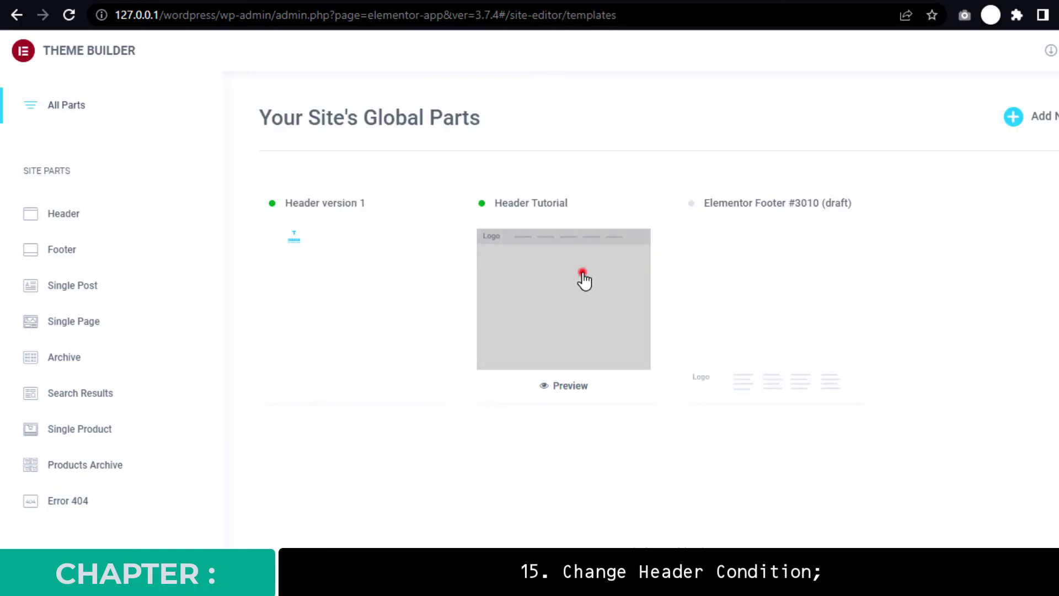
{"action": "left_click", "coordinate": [582, 275]}
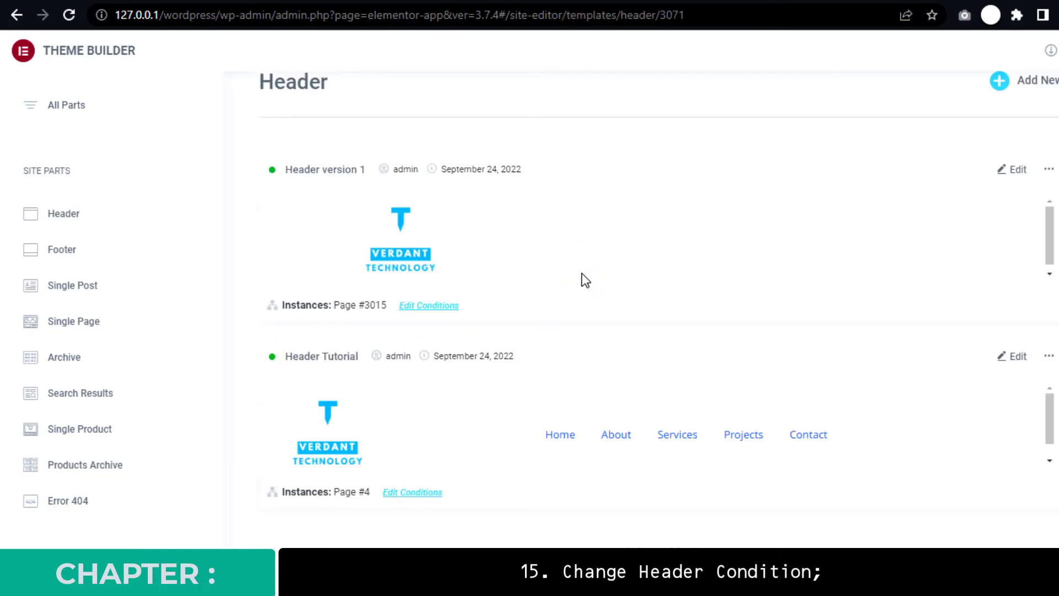
{"action": "left_click", "coordinate": [419, 491]}
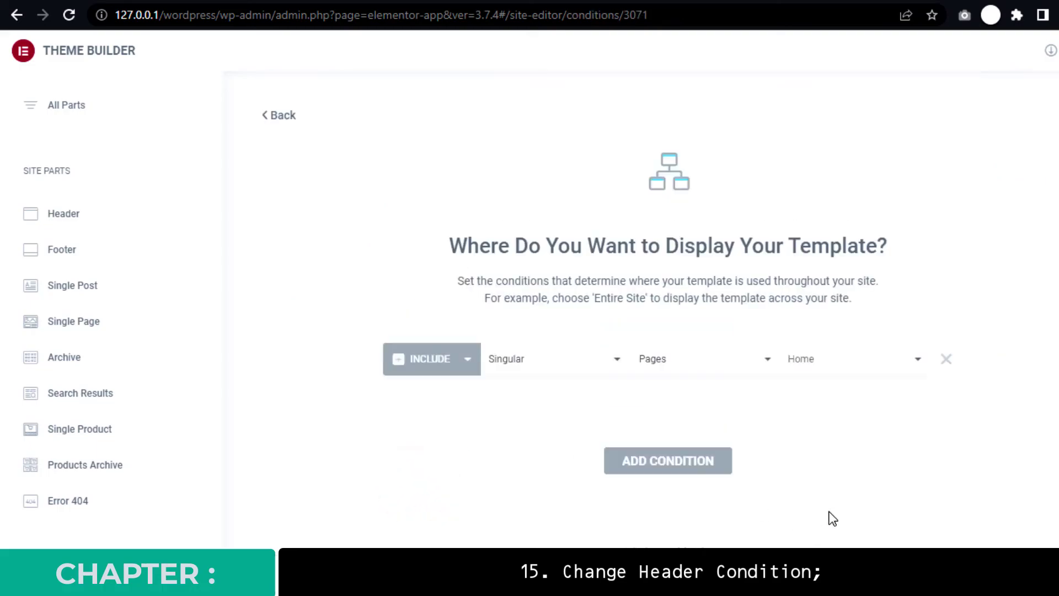
{"action": "left_click", "coordinate": [917, 370]}
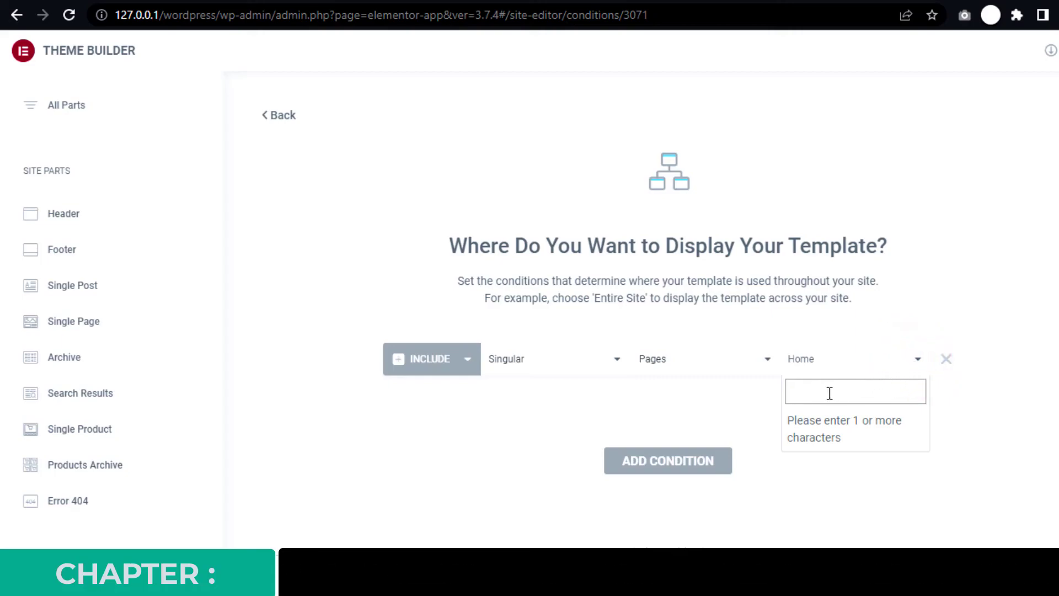
{"action": "left_click", "coordinate": [541, 364]}
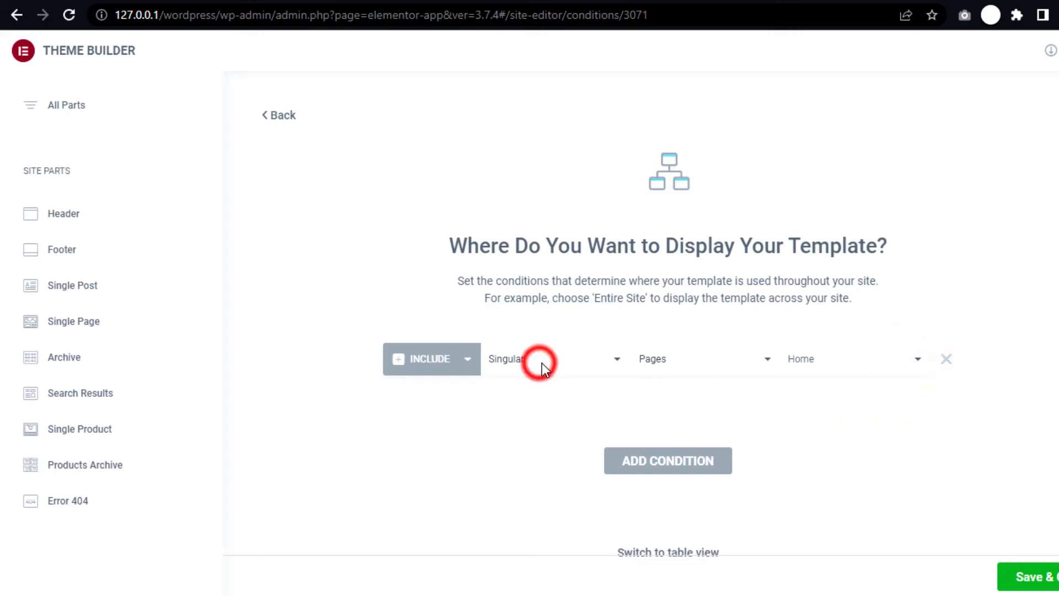
{"action": "left_click", "coordinate": [616, 359]}
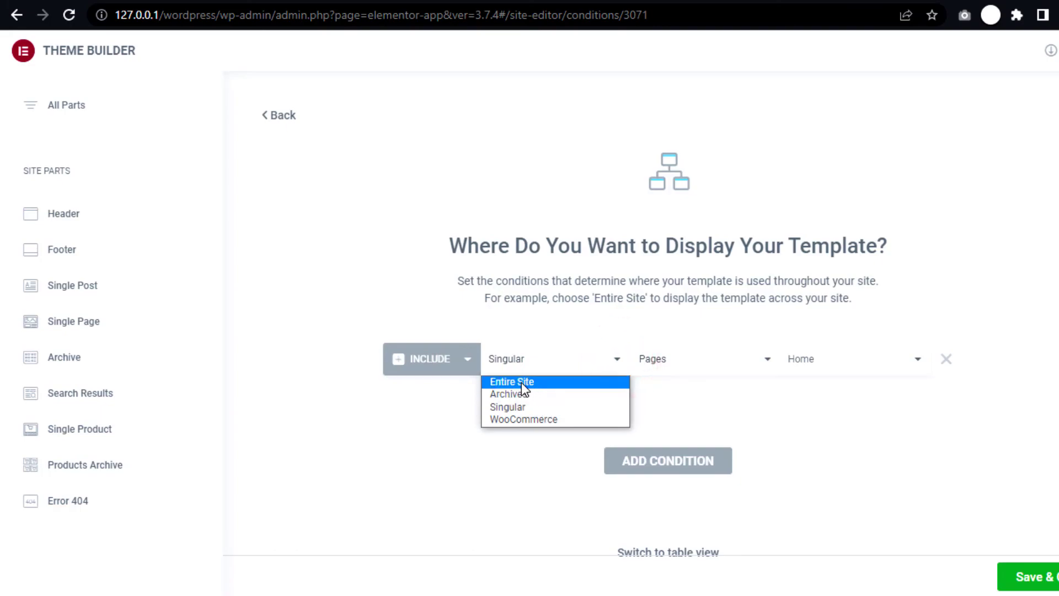
{"action": "left_click", "coordinate": [542, 387]}
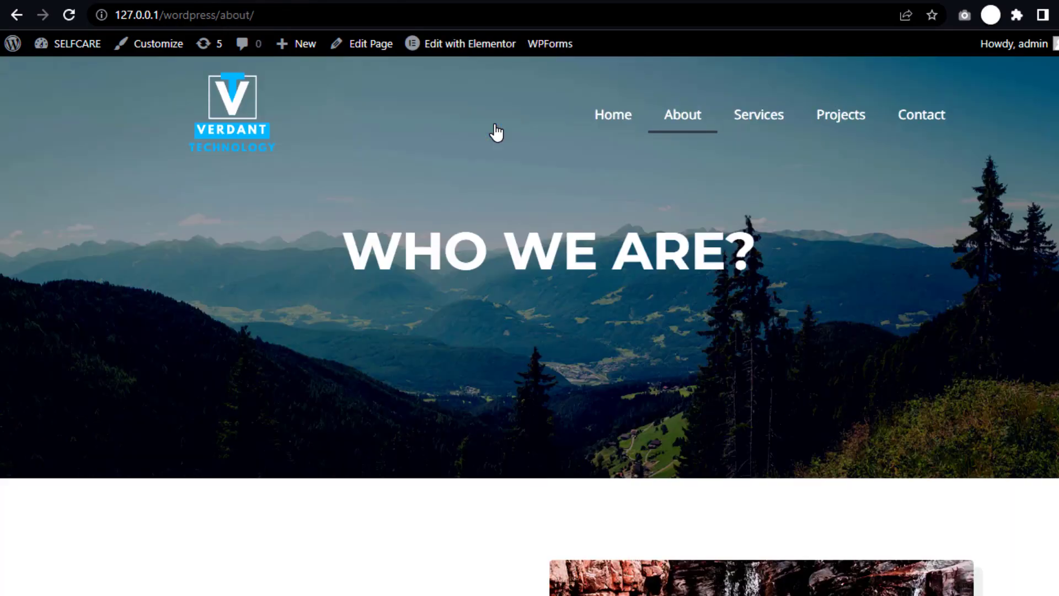
{"action": "left_click", "coordinate": [772, 109]}
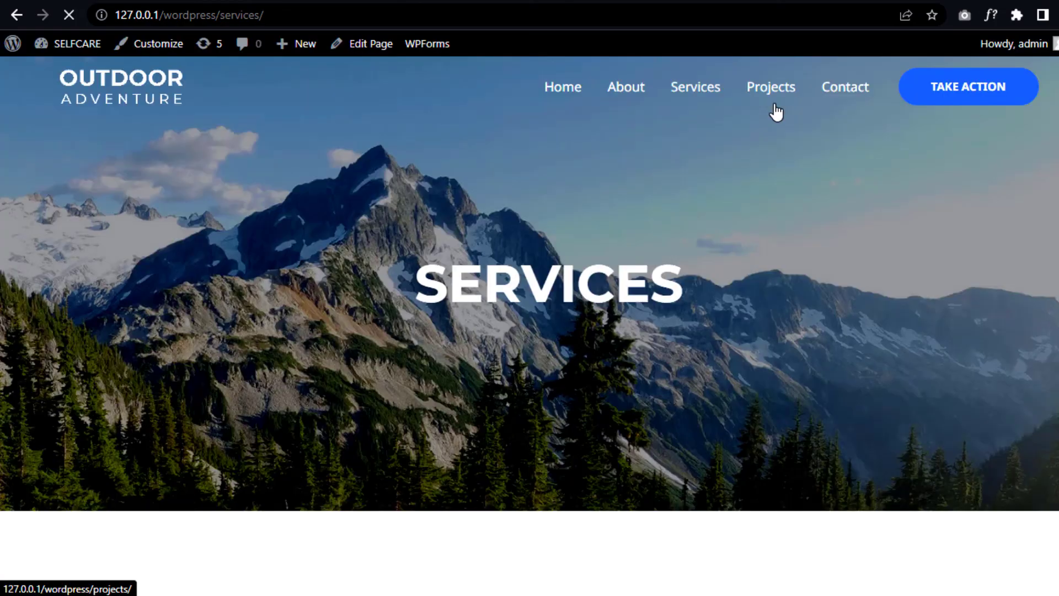
{"action": "left_click", "coordinate": [781, 83]}
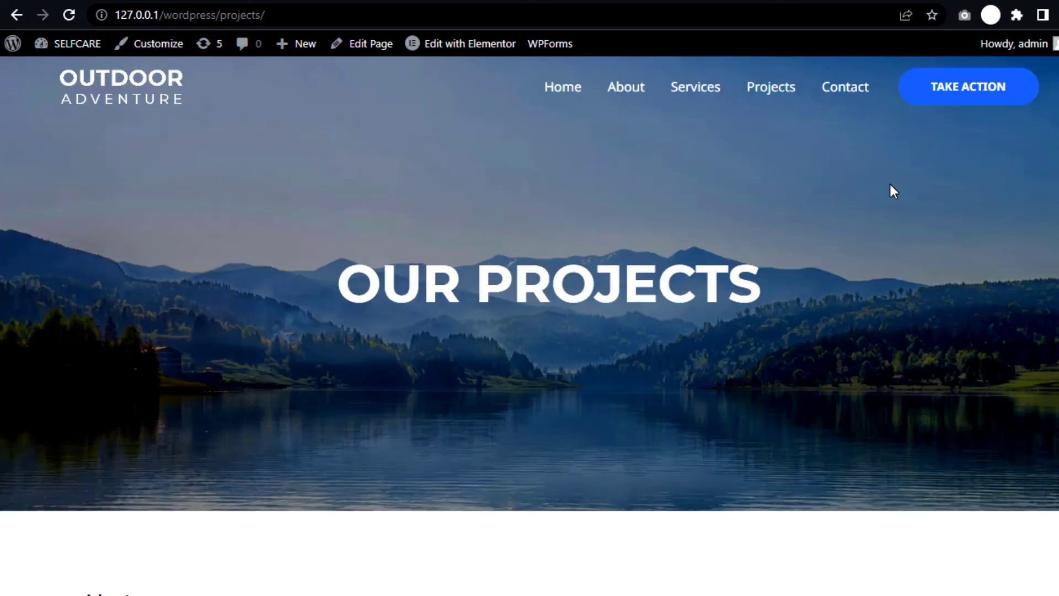